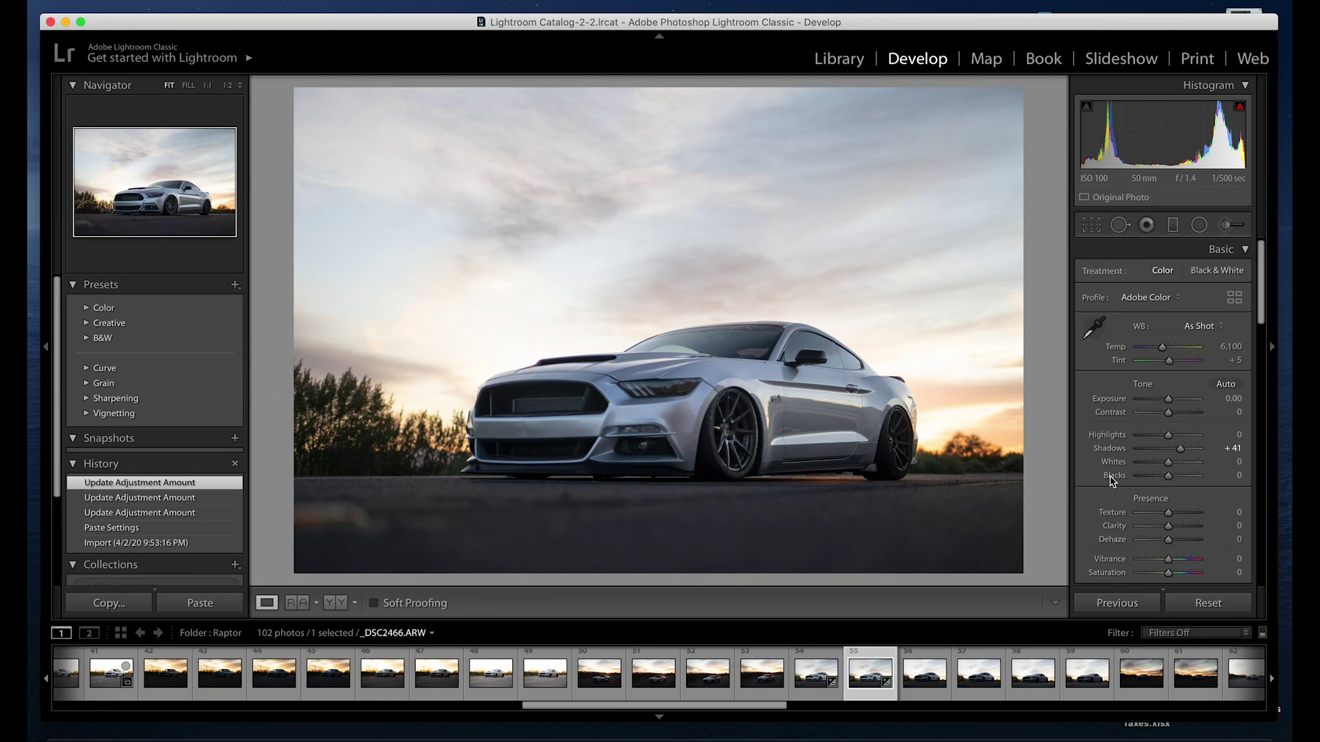
# Compare the sharpness of the front and rear wheels at 1:1 in _DSC2466.ARW and _DSC2465.ARW.
pyautogui.click(727, 435)
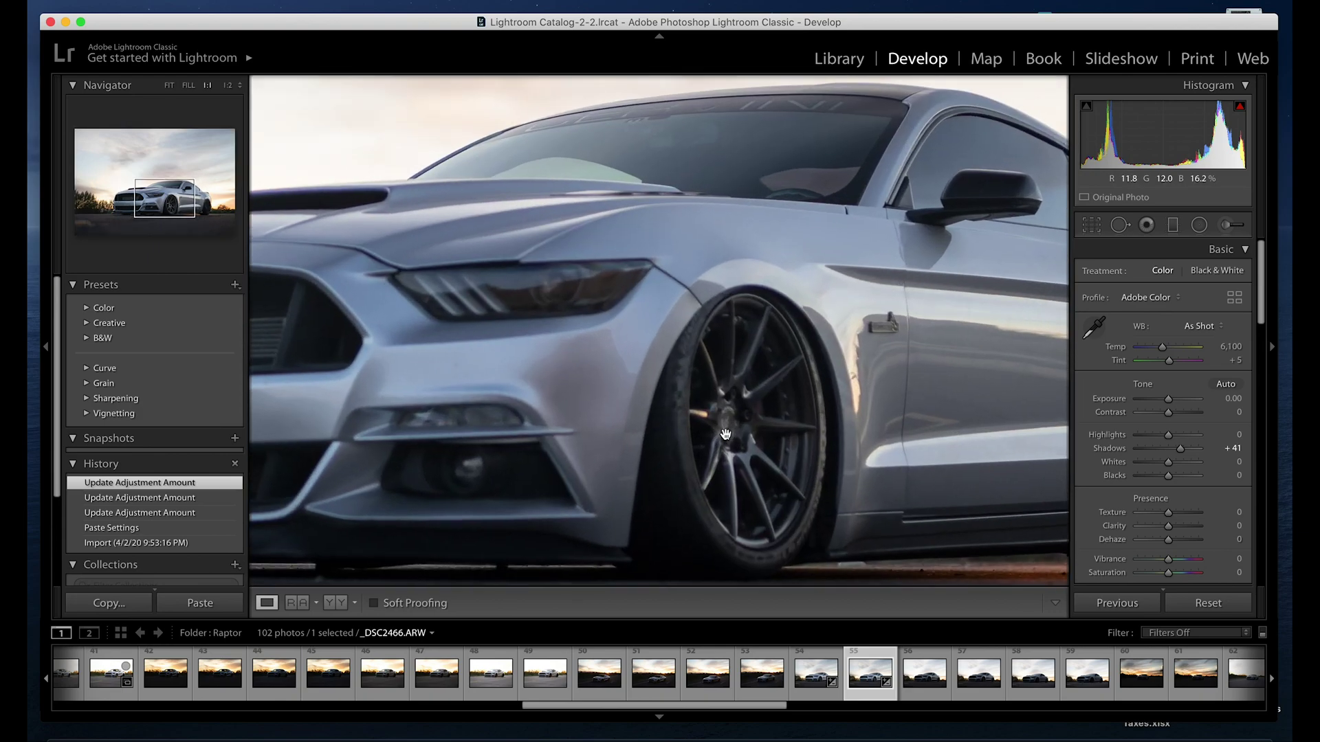
pyautogui.moveTo(845, 390); pyautogui.dragTo(611, 452)
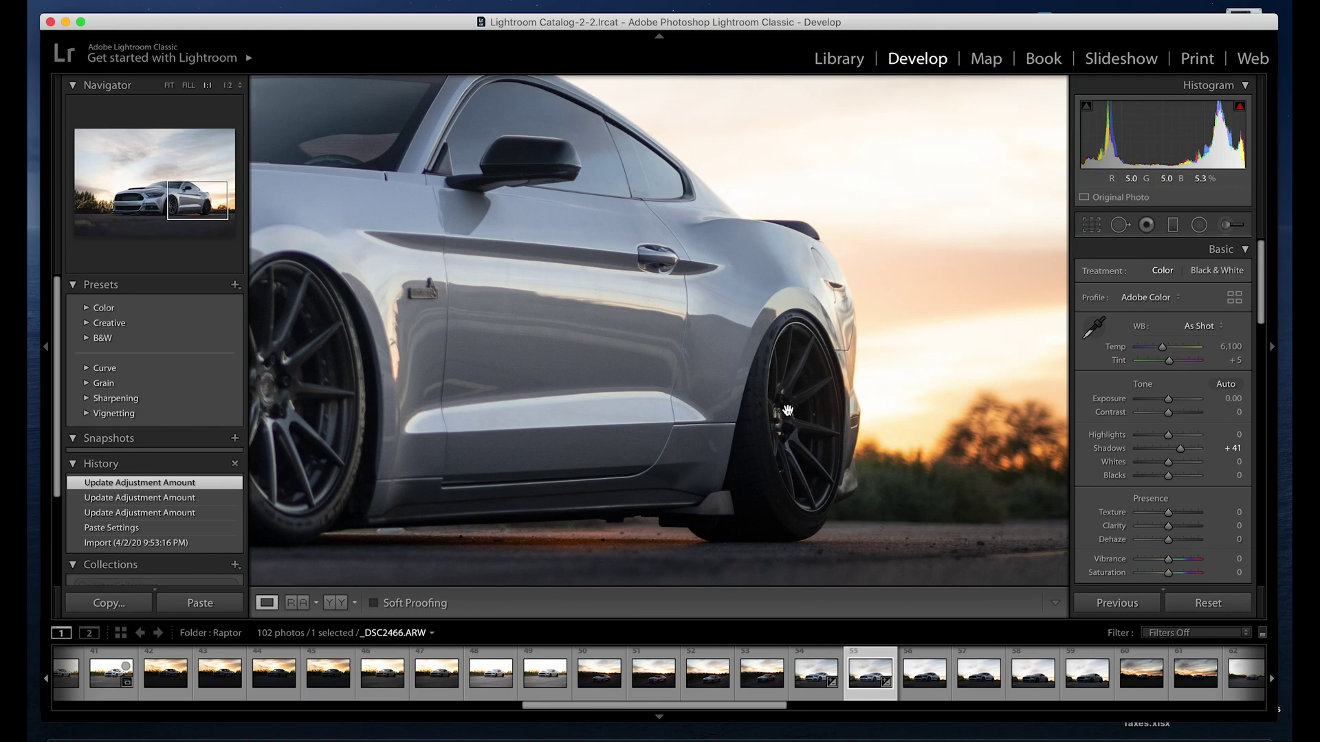
pyautogui.press('Left')
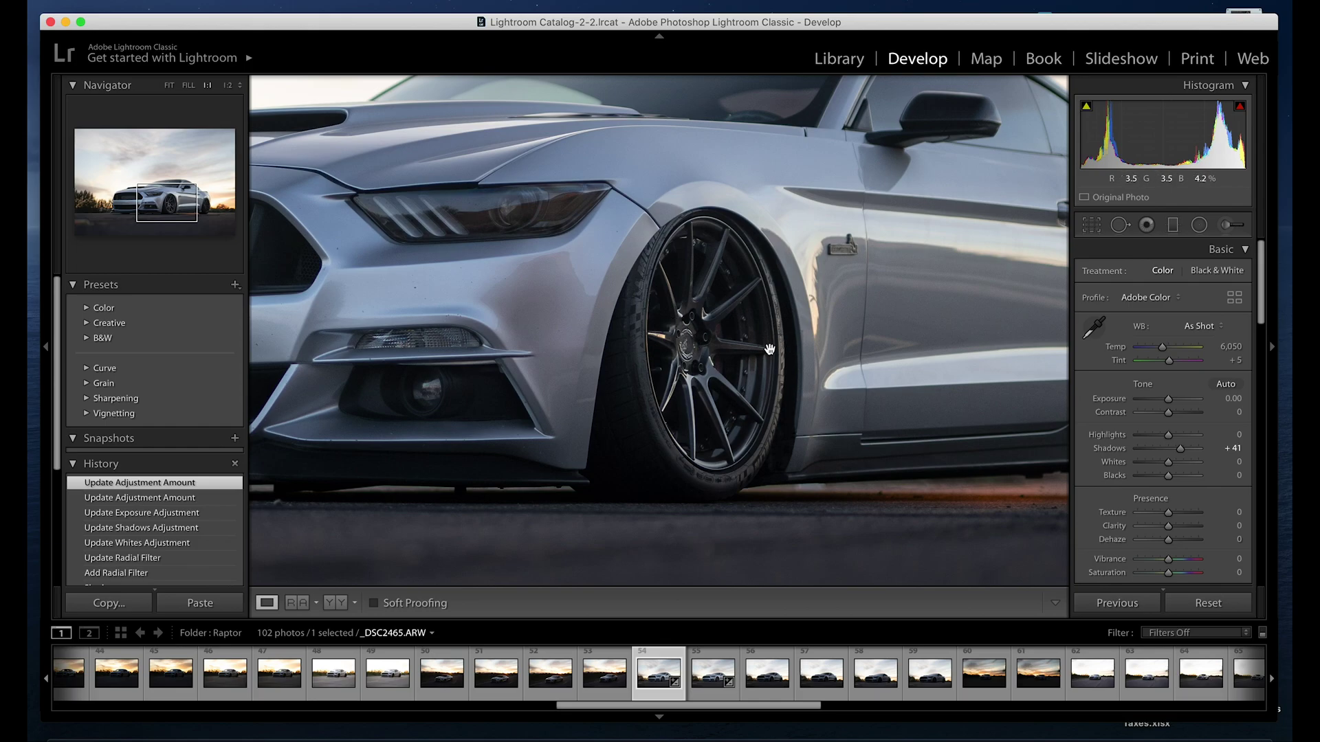
pyautogui.moveTo(821, 385); pyautogui.dragTo(691, 377)
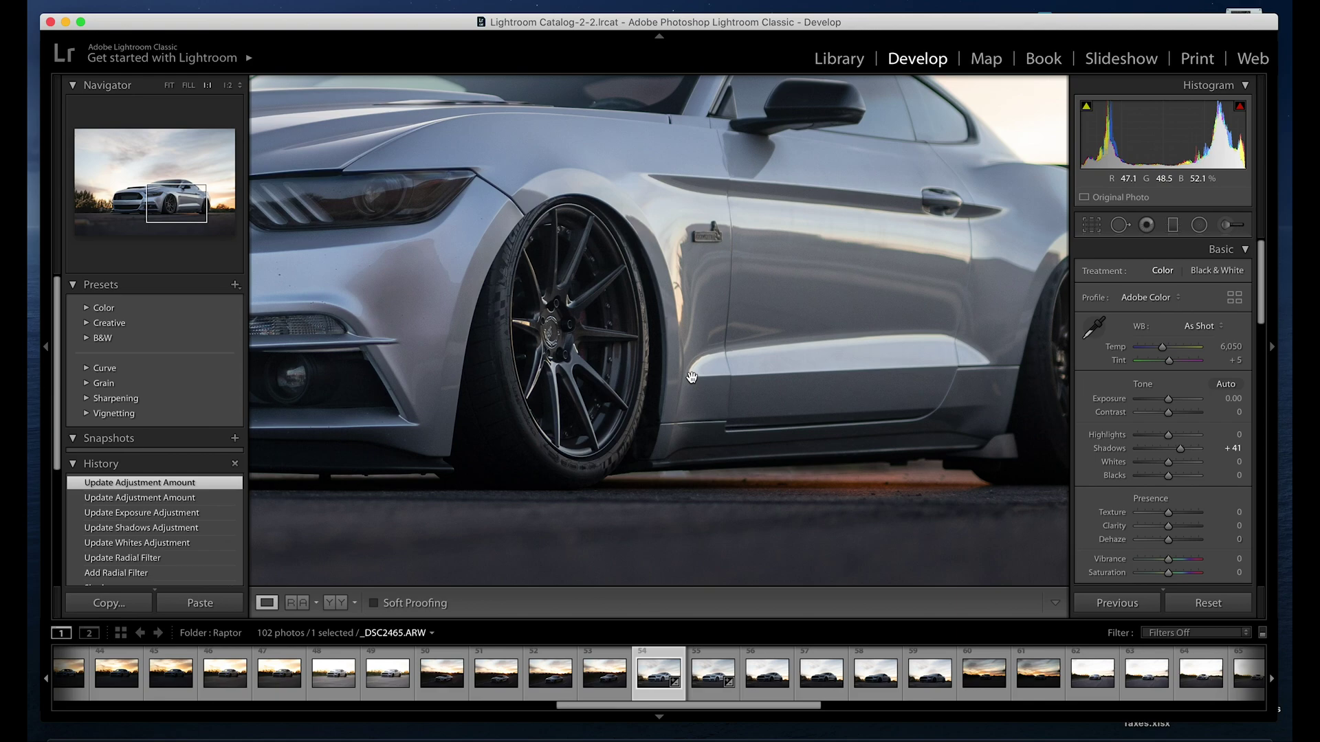
pyautogui.click(691, 376)
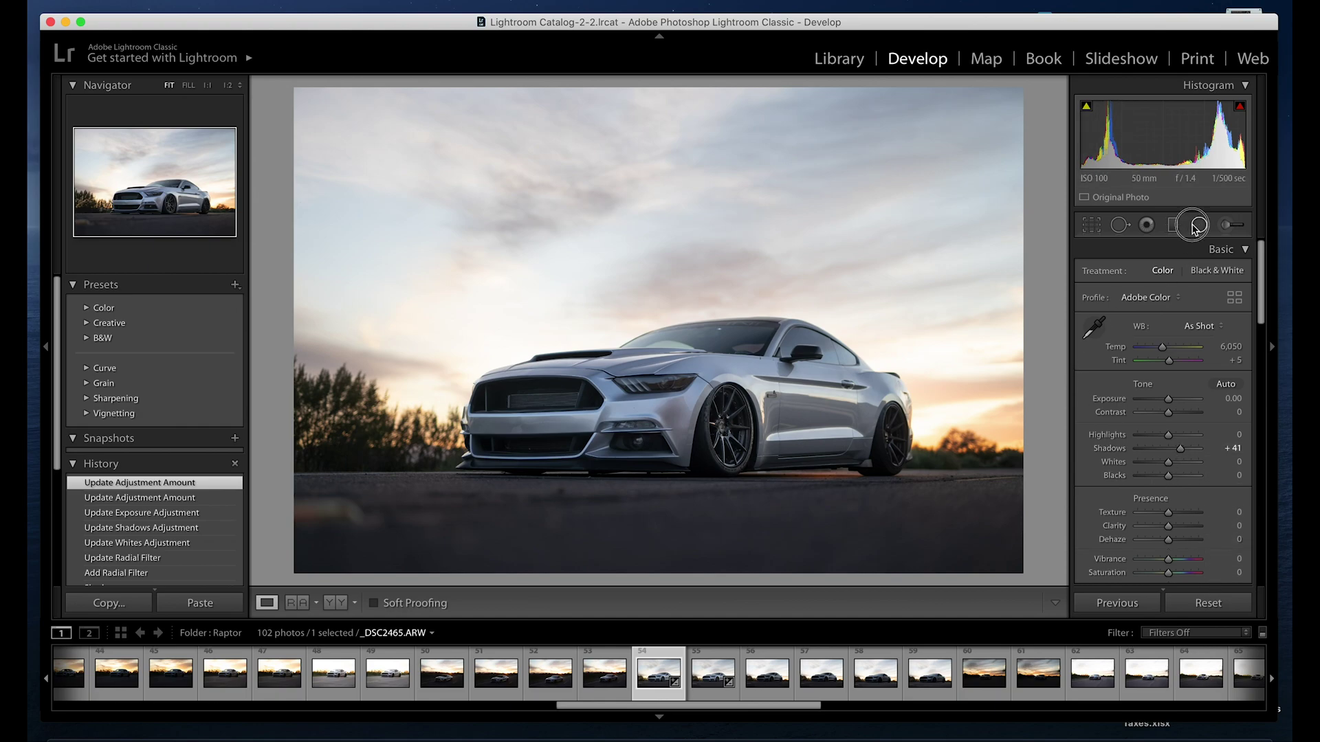
# Reset the develop settings of _DSC2465.ARW to its unedited look and undo the reset.
pyautogui.click(1195, 227)
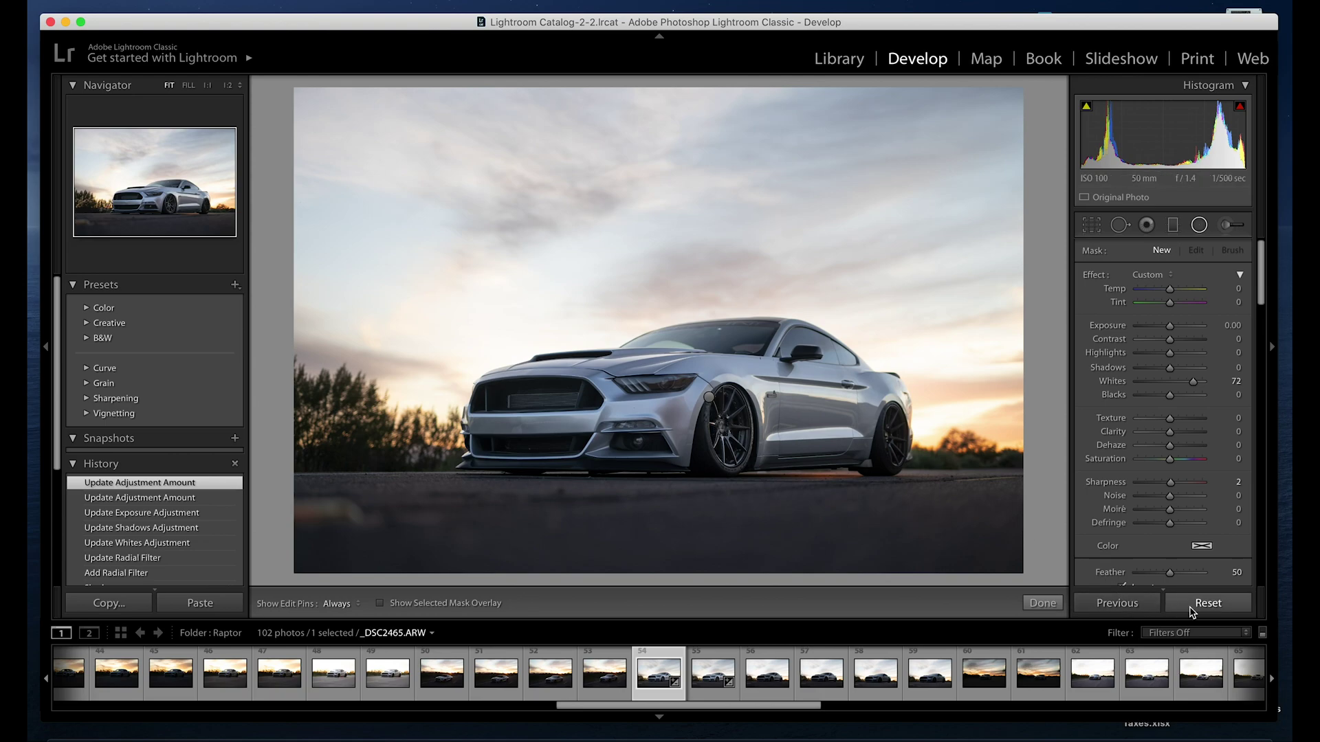
pyautogui.click(1194, 611)
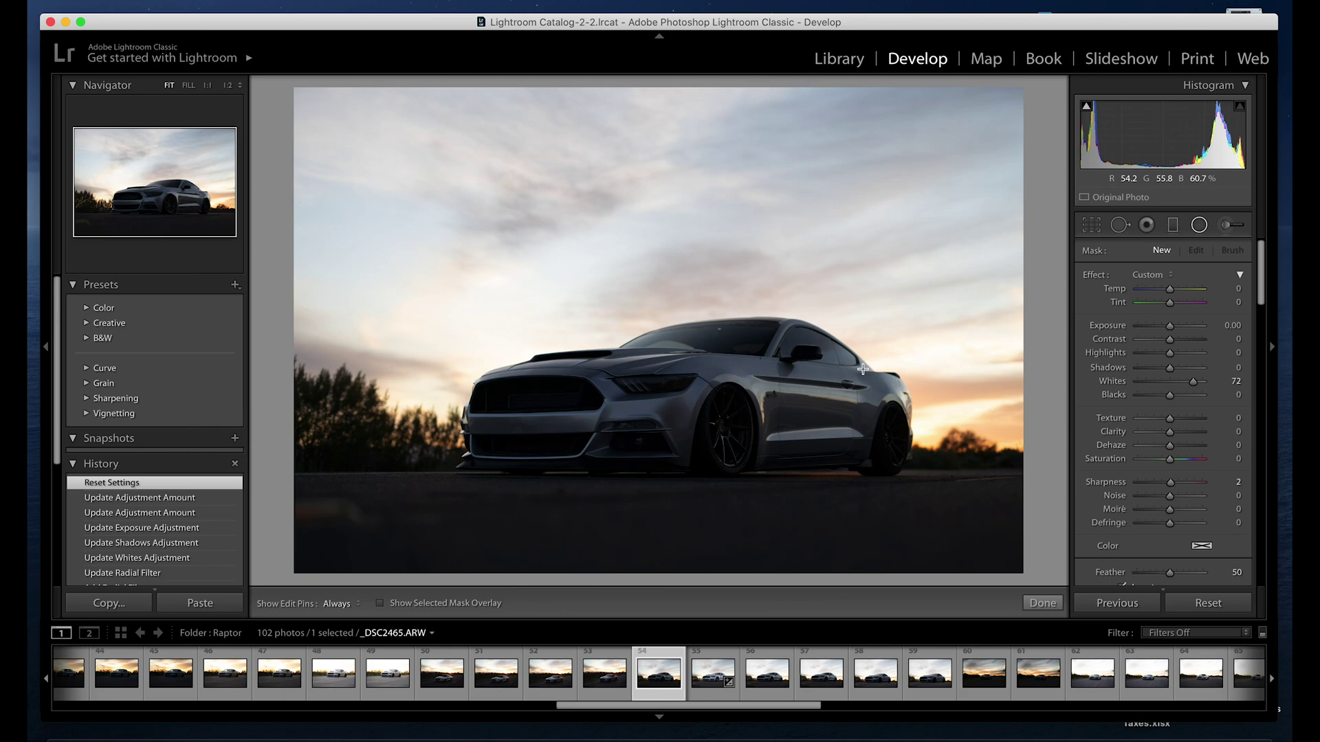
pyautogui.press('super+z')
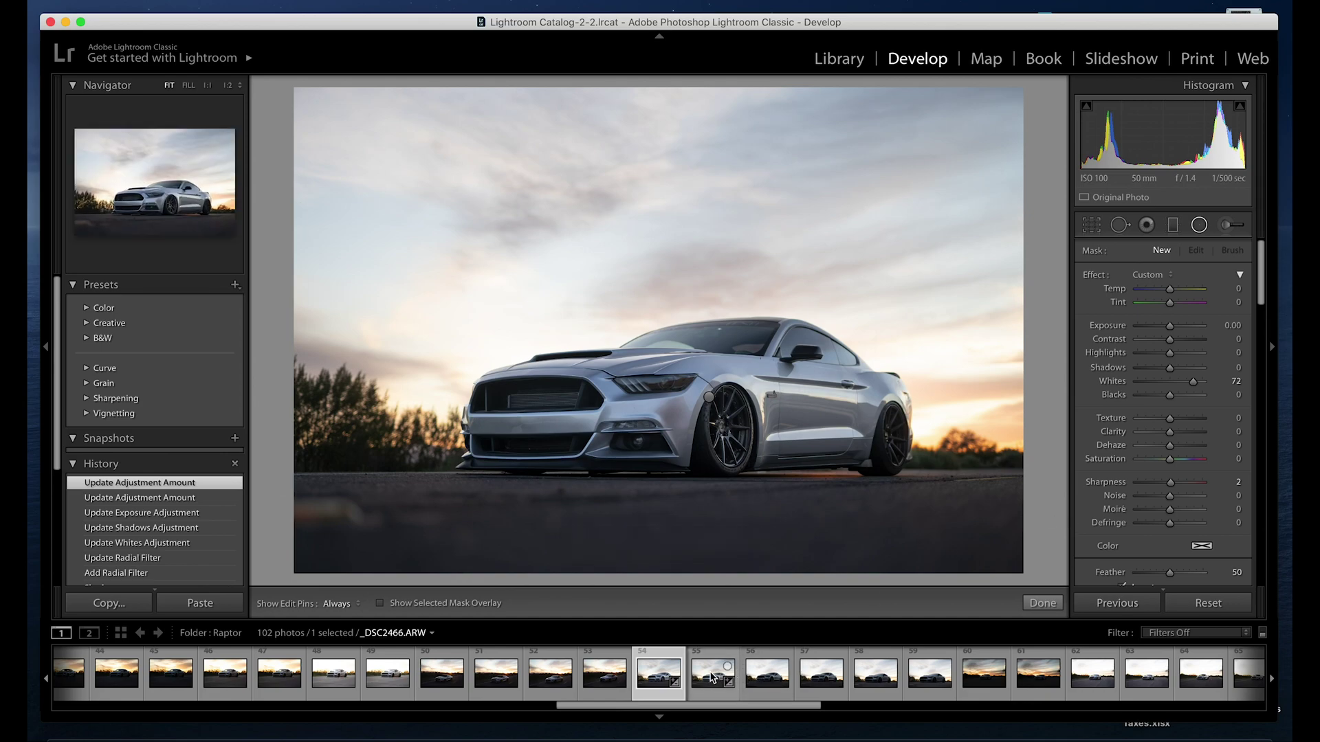
# Select _DSC2465.ARW and _DSC2466.ARW together and open them as layers in Photoshop.
pyautogui.keyDown('super'); pyautogui.click(711, 677); pyautogui.keyUp('super')
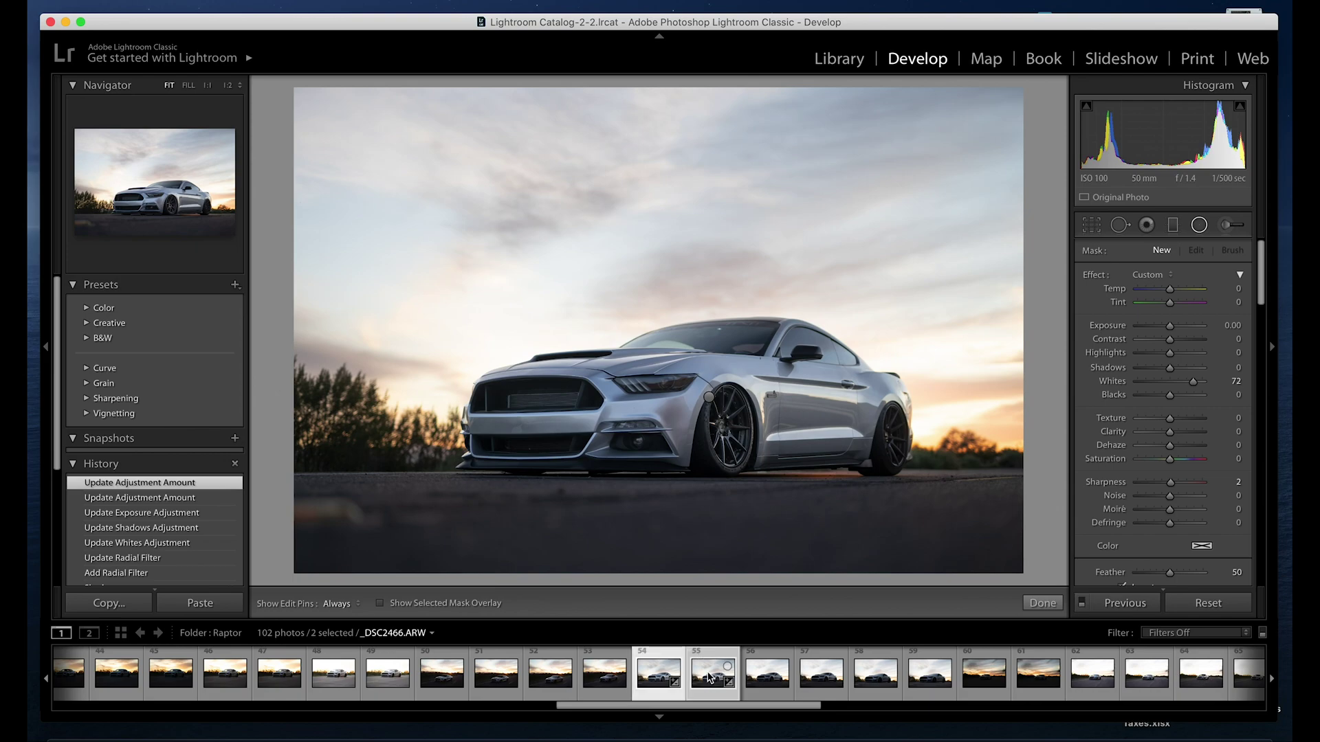
pyautogui.rightClick(710, 678)
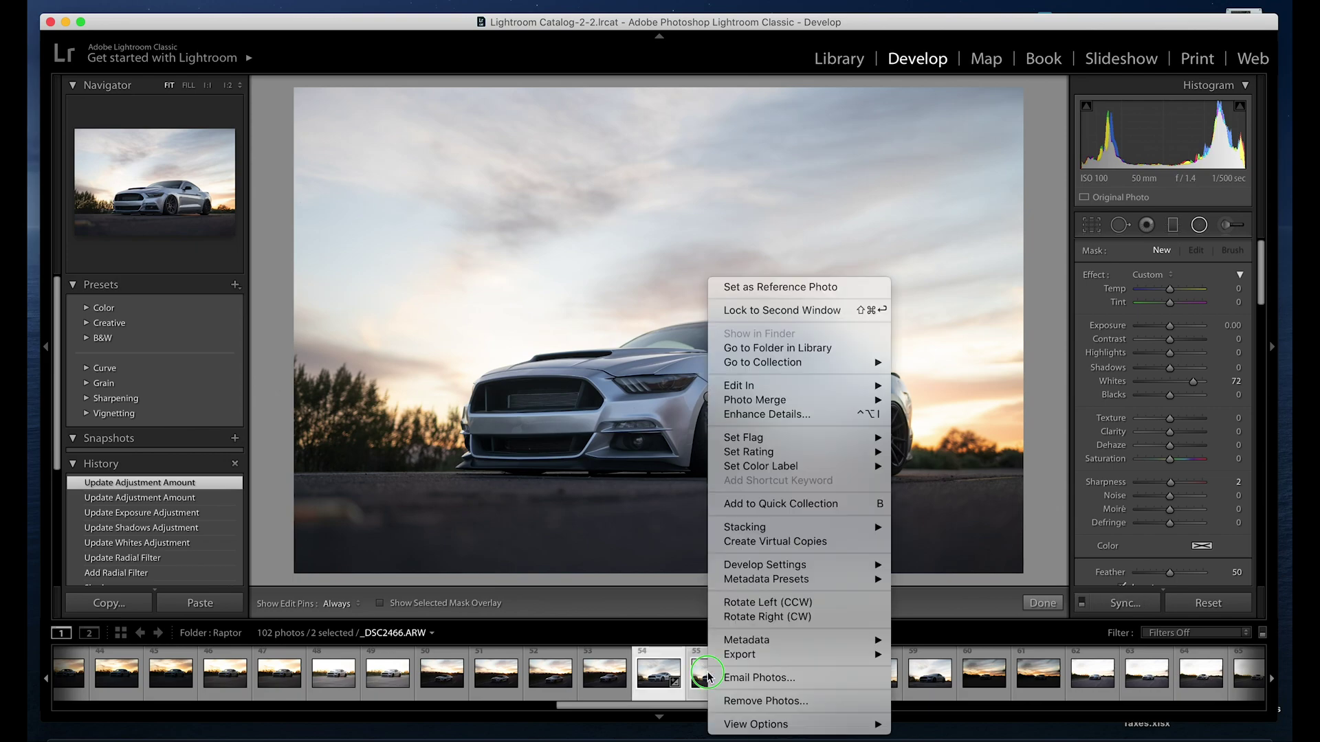
pyautogui.moveTo(754, 383)
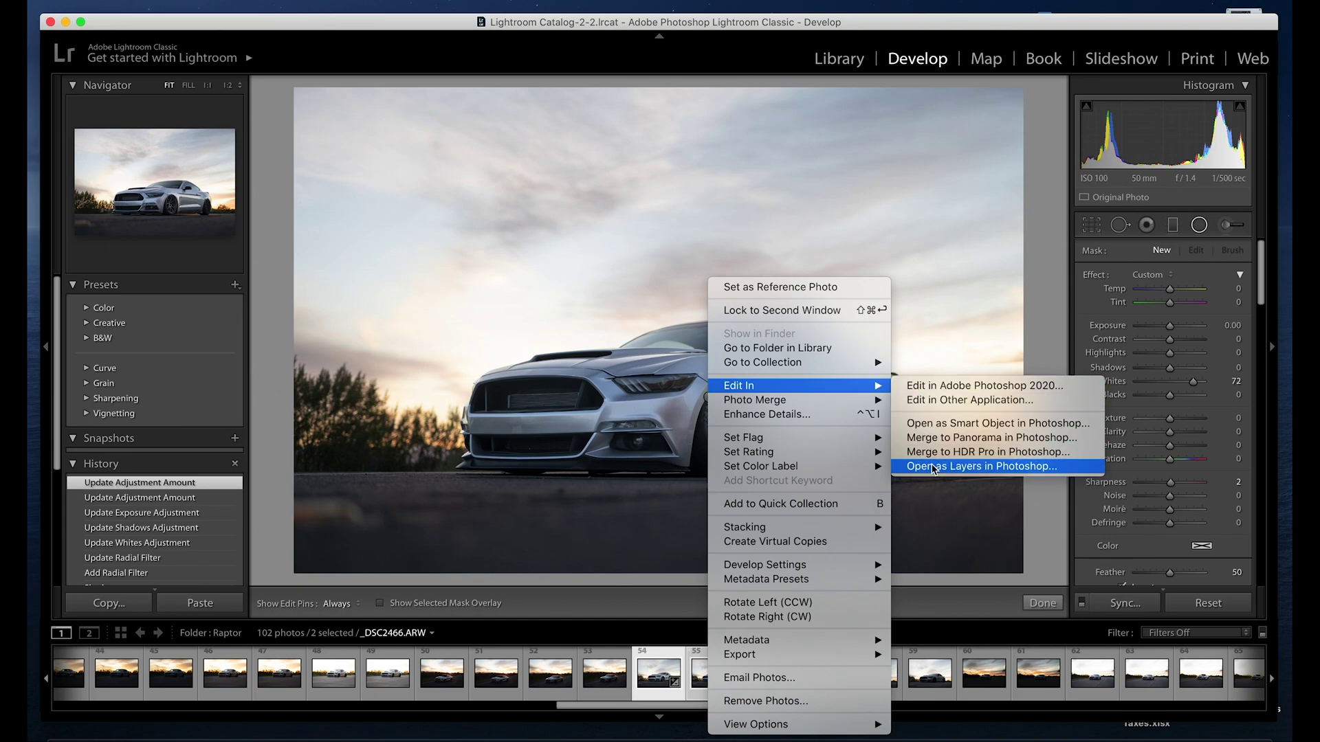
pyautogui.click(933, 467)
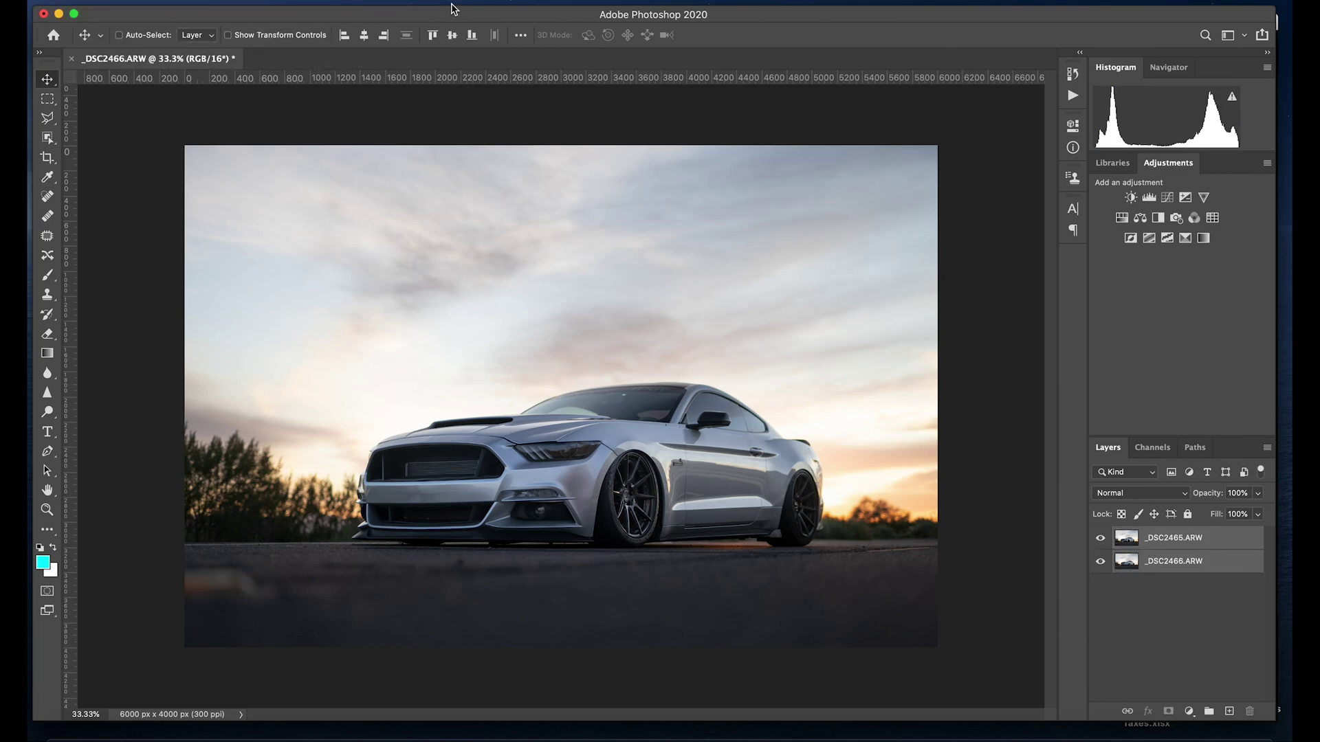
# Auto-align the two photo layers using the Auto projection.
pyautogui.click(186, 2)
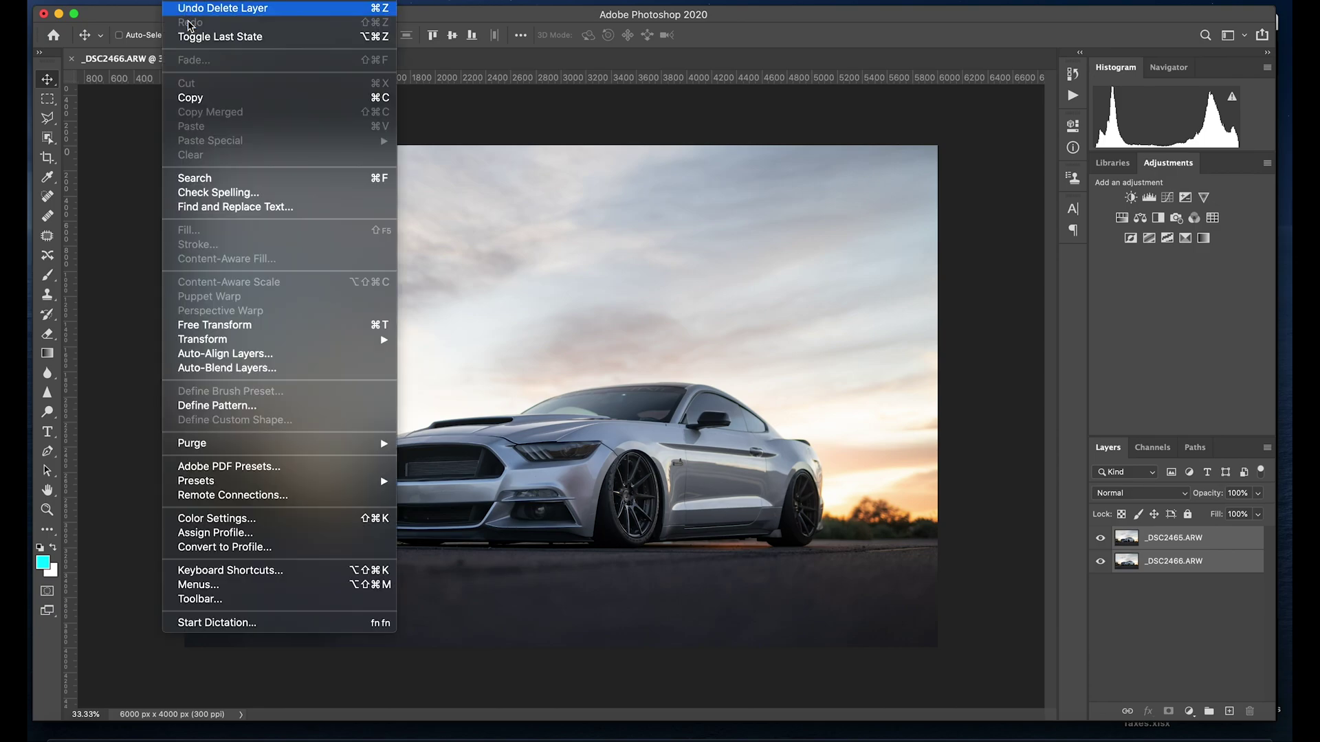
pyautogui.click(206, 355)
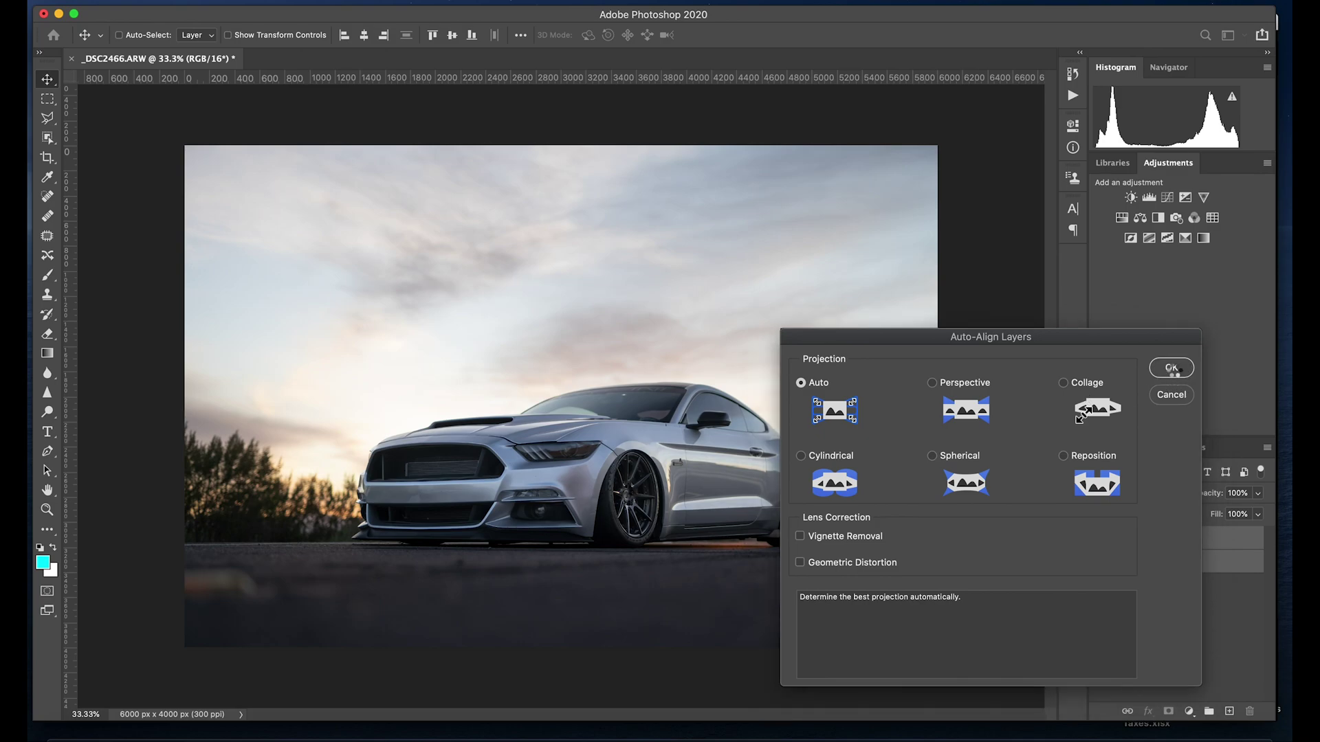
pyautogui.click(1173, 368)
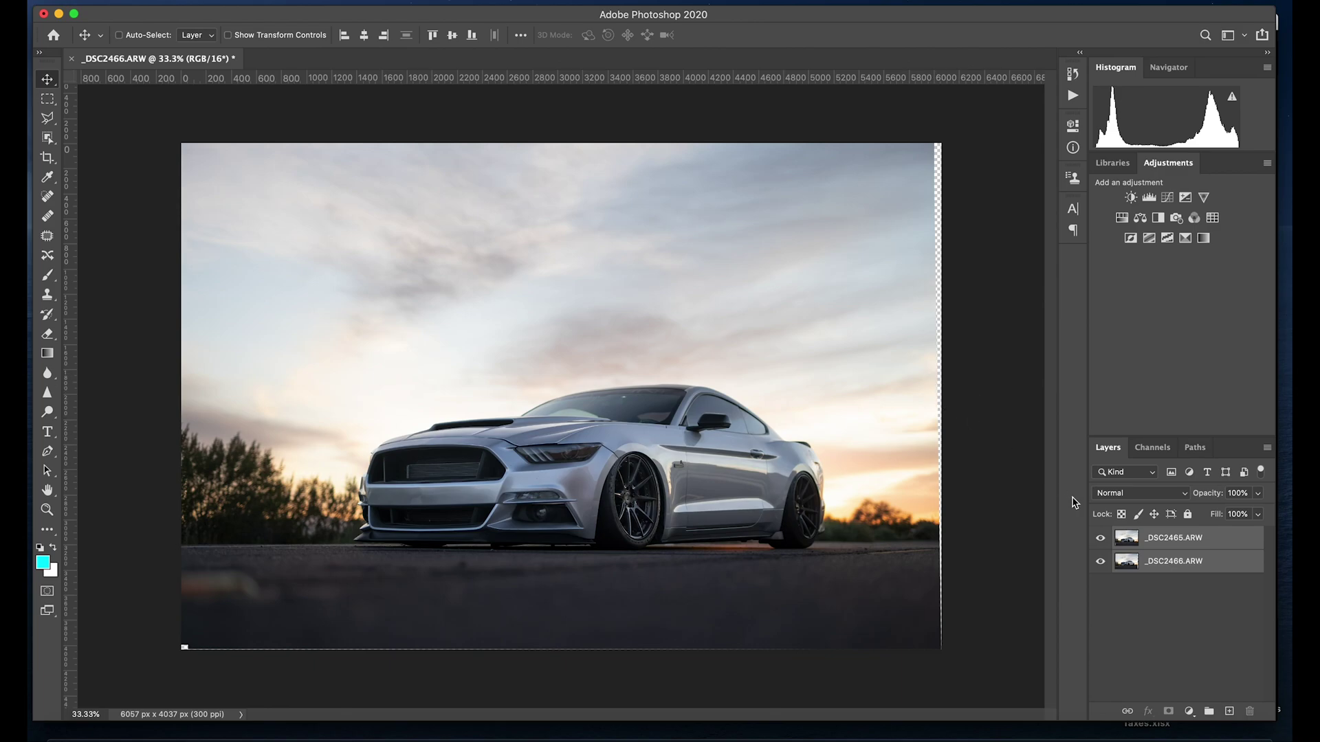
# Toggle the visibility of the _DSC2465.ARW layer repeatedly to check its alignment with the layer below.
pyautogui.click(1100, 539)
pyautogui.click(1100, 540)
pyautogui.click(1100, 543)
pyautogui.click(1100, 543)
pyautogui.click(1100, 542)
pyautogui.click(1100, 542)
pyautogui.click(1099, 542)
pyautogui.click(1100, 542)
pyautogui.click(1099, 543)
pyautogui.click(1100, 543)
# Auto-blend the aligned layers with Stack Images, Seamless Tones and Colors, and Content Aware Fill Transparent Areas.
pyautogui.click(176, 2)
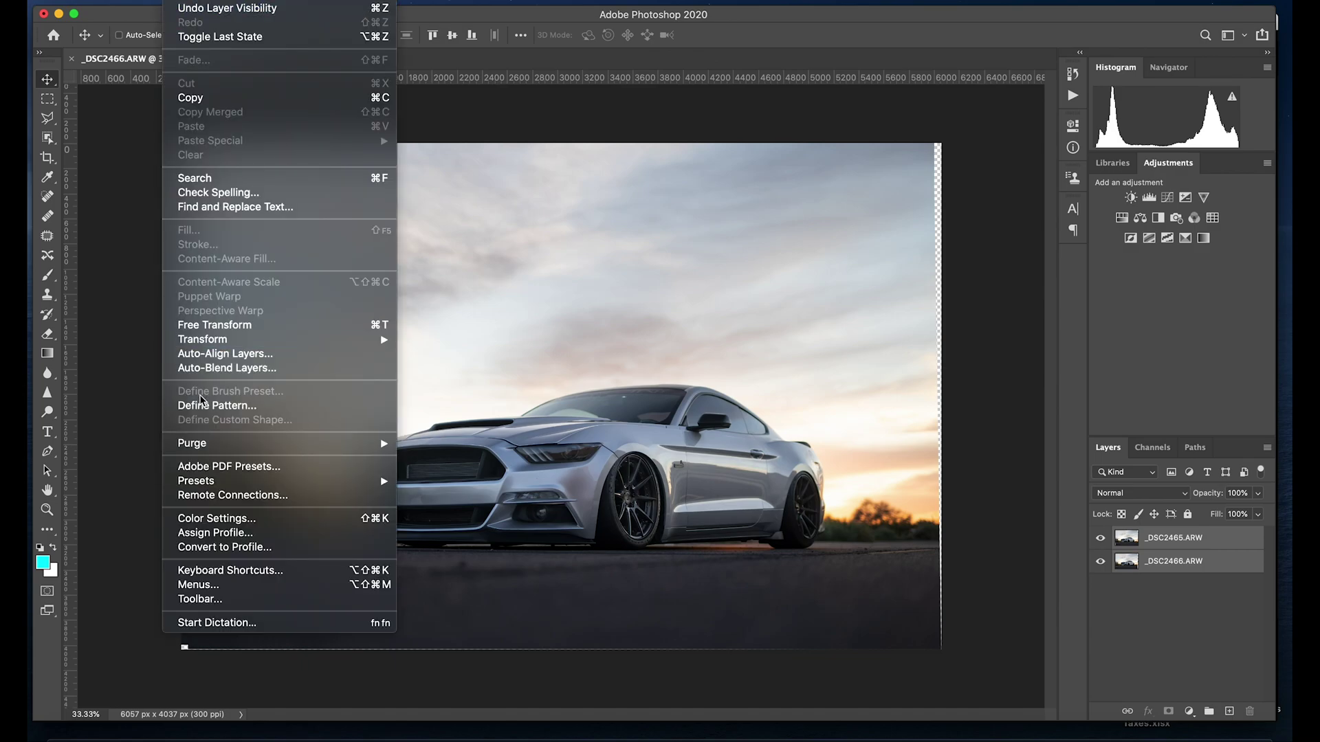
pyautogui.click(207, 369)
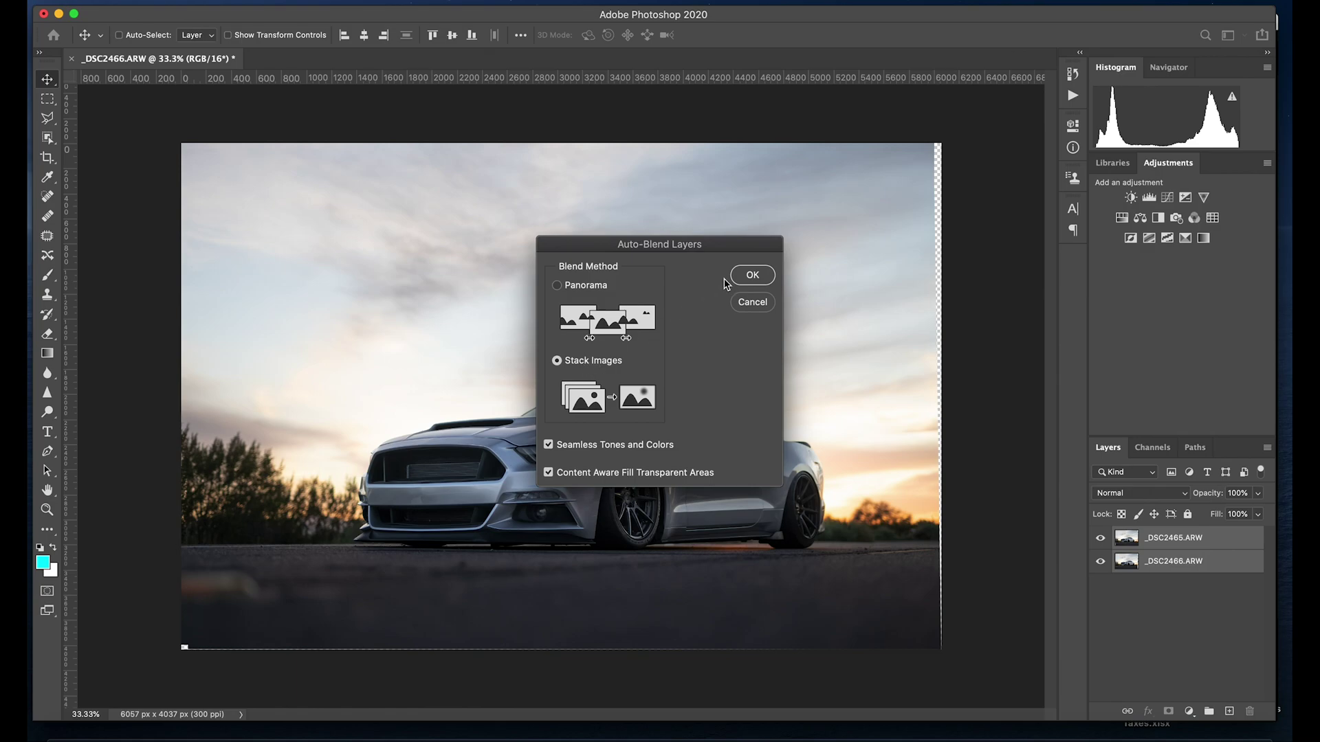
pyautogui.click(752, 275)
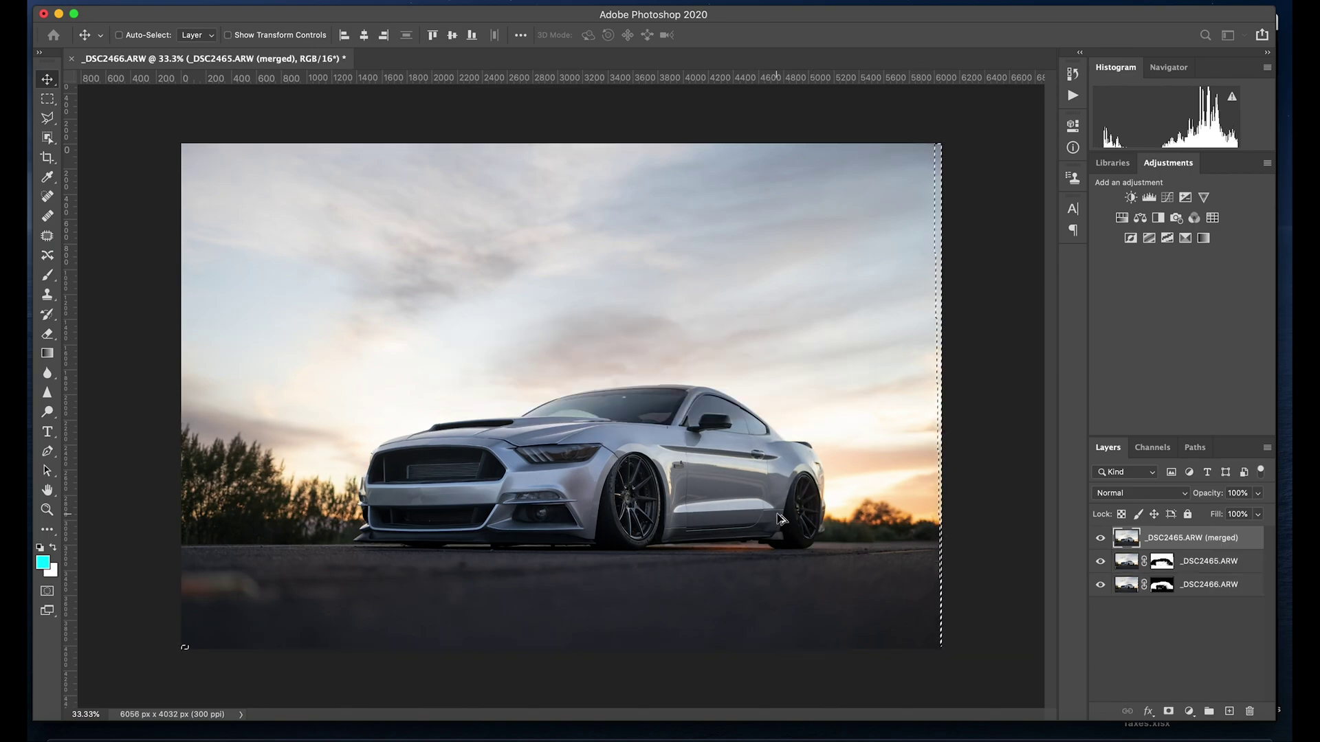
# Clear the edge selection left by the blend and open the merged layer in the Camera Raw Filter.
pyautogui.scroll(5, 780, 519)
pyautogui.scroll(-3, 780, 519)
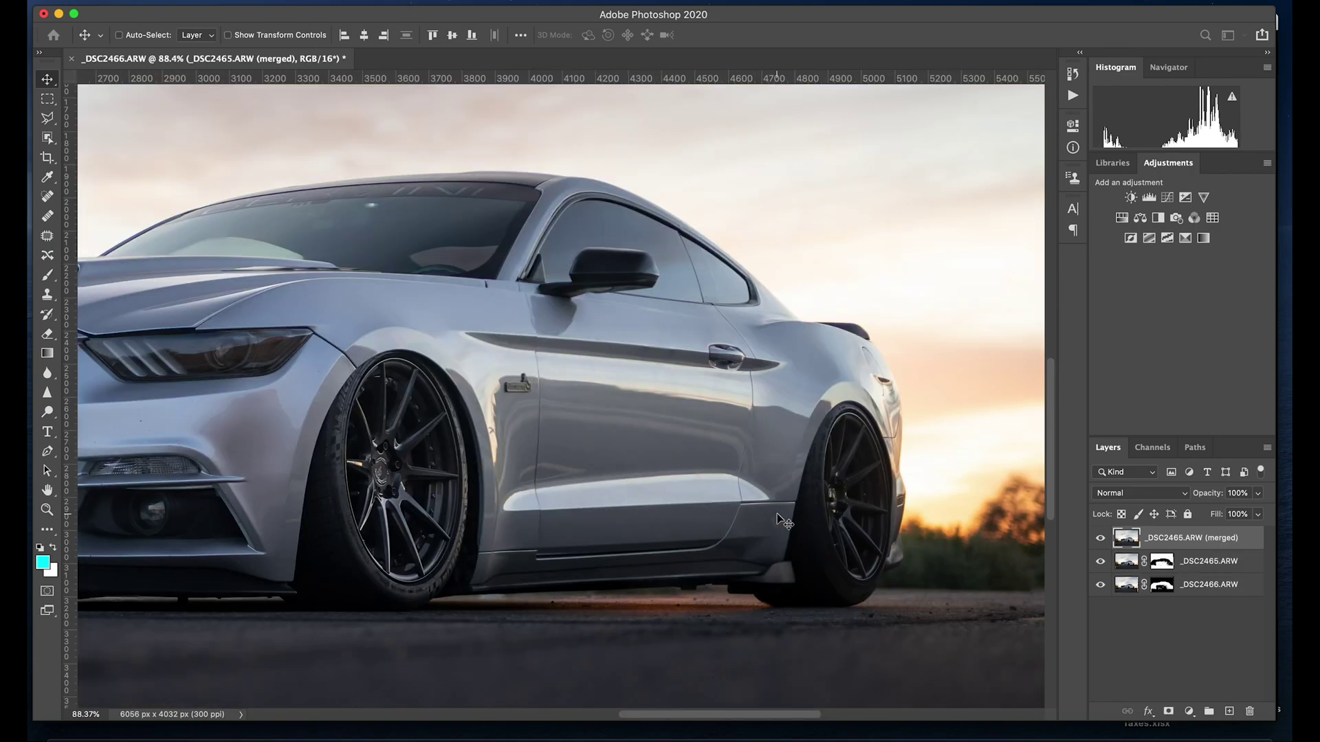
pyautogui.scroll(-2, 809, 516)
pyautogui.hscroll(-2, 809, 516)
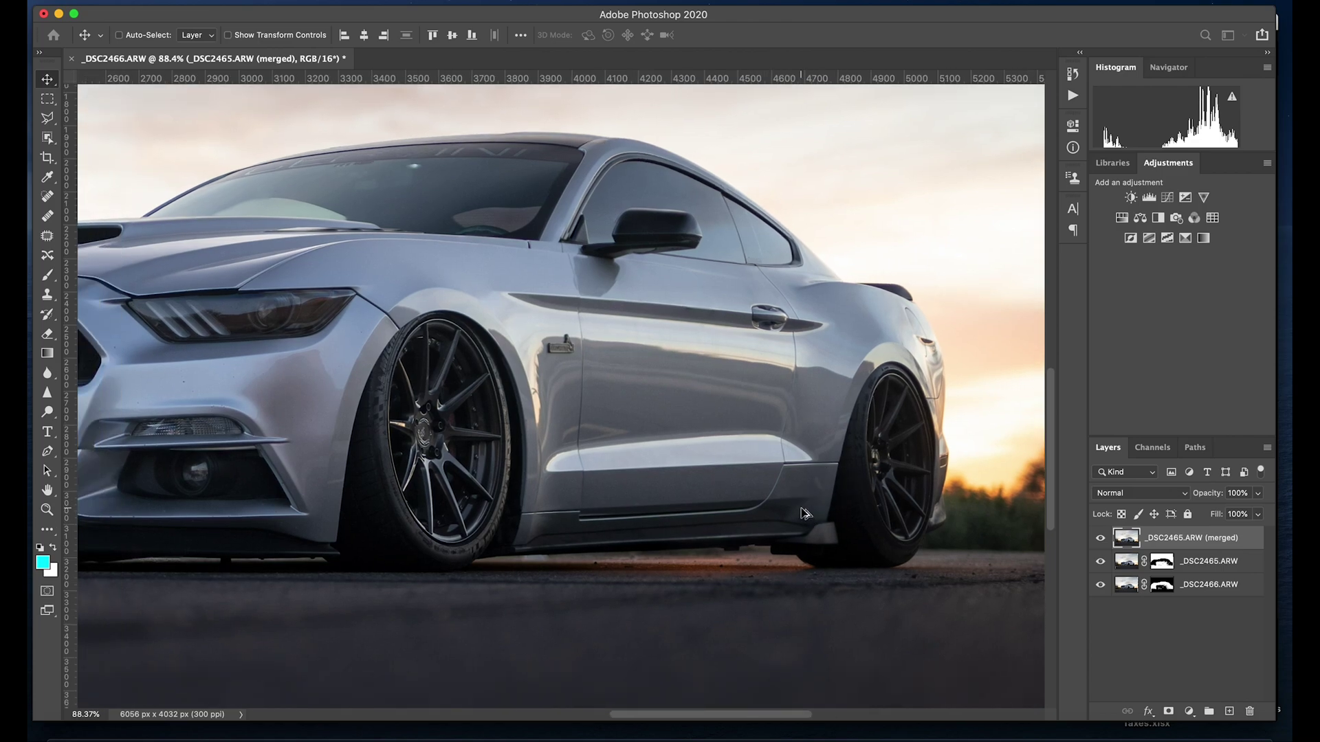
pyautogui.scroll(-3, 805, 514)
pyautogui.scroll(-2, 804, 514)
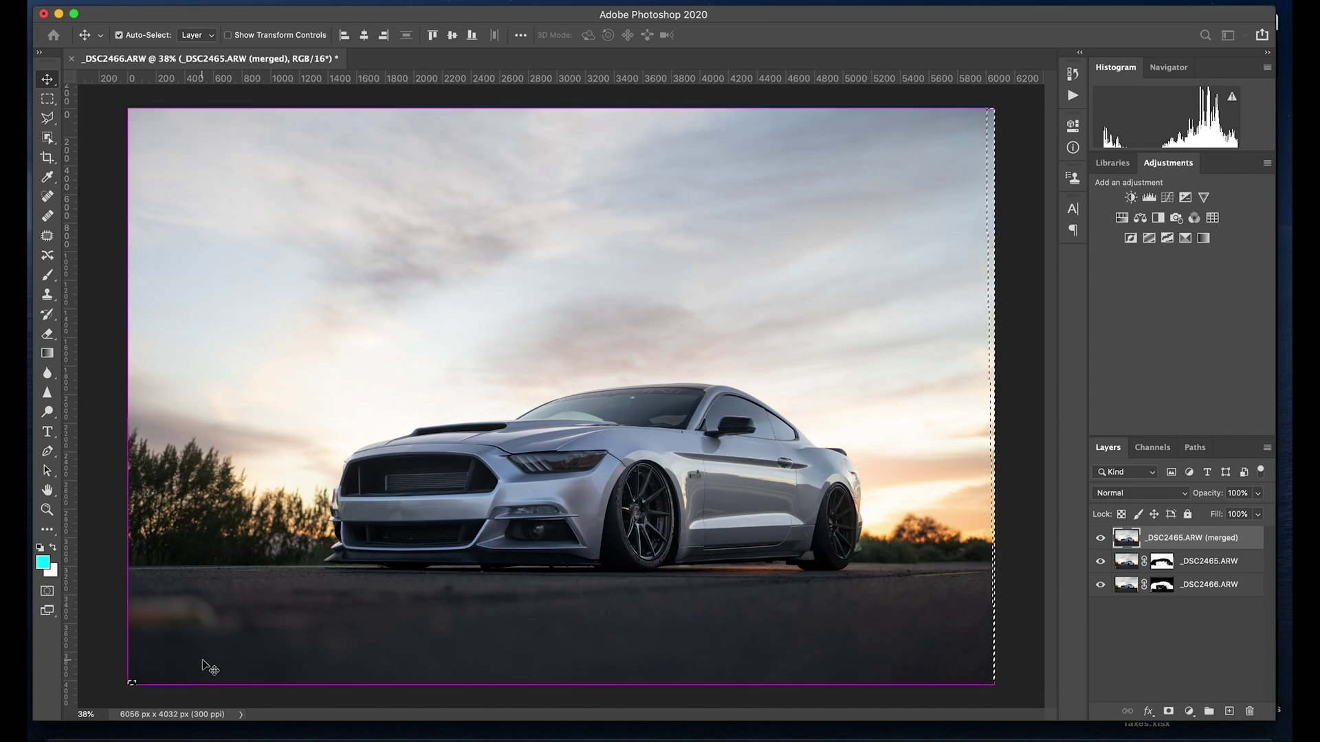
pyautogui.press('super+d')
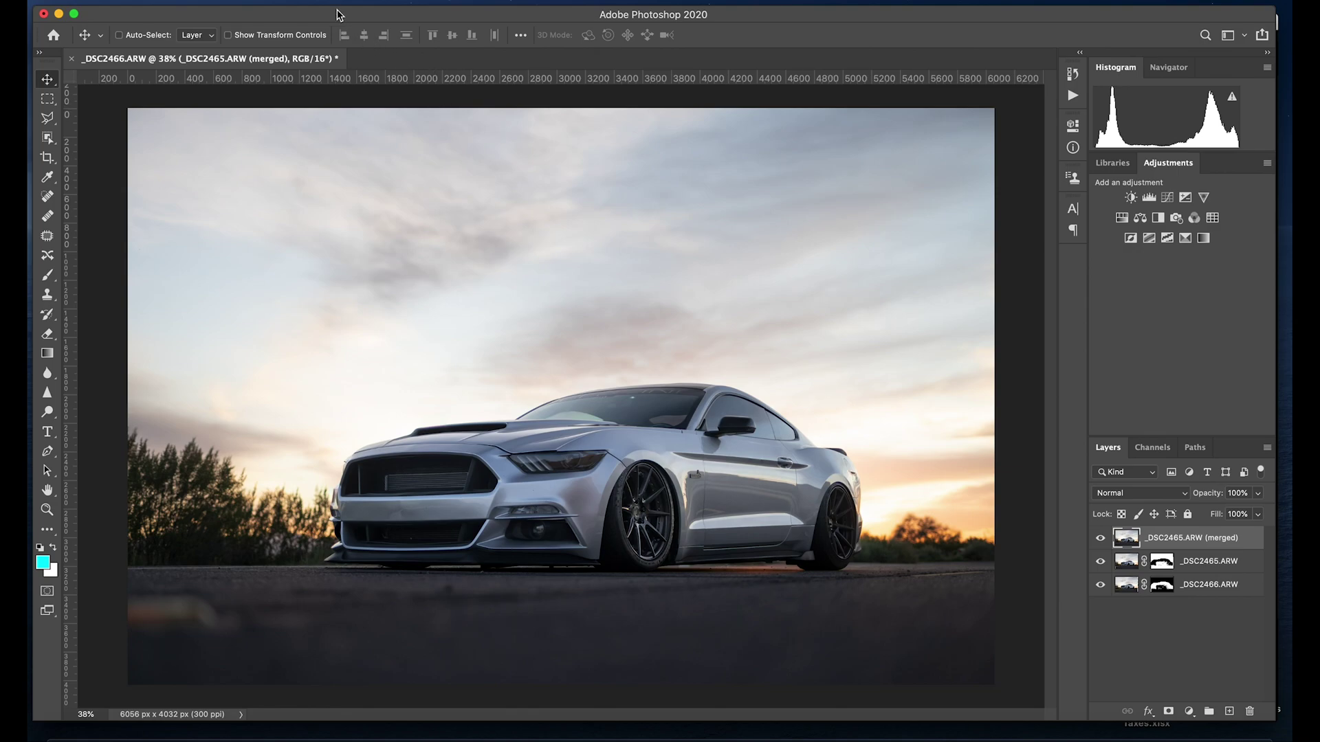
pyautogui.click(374, 1)
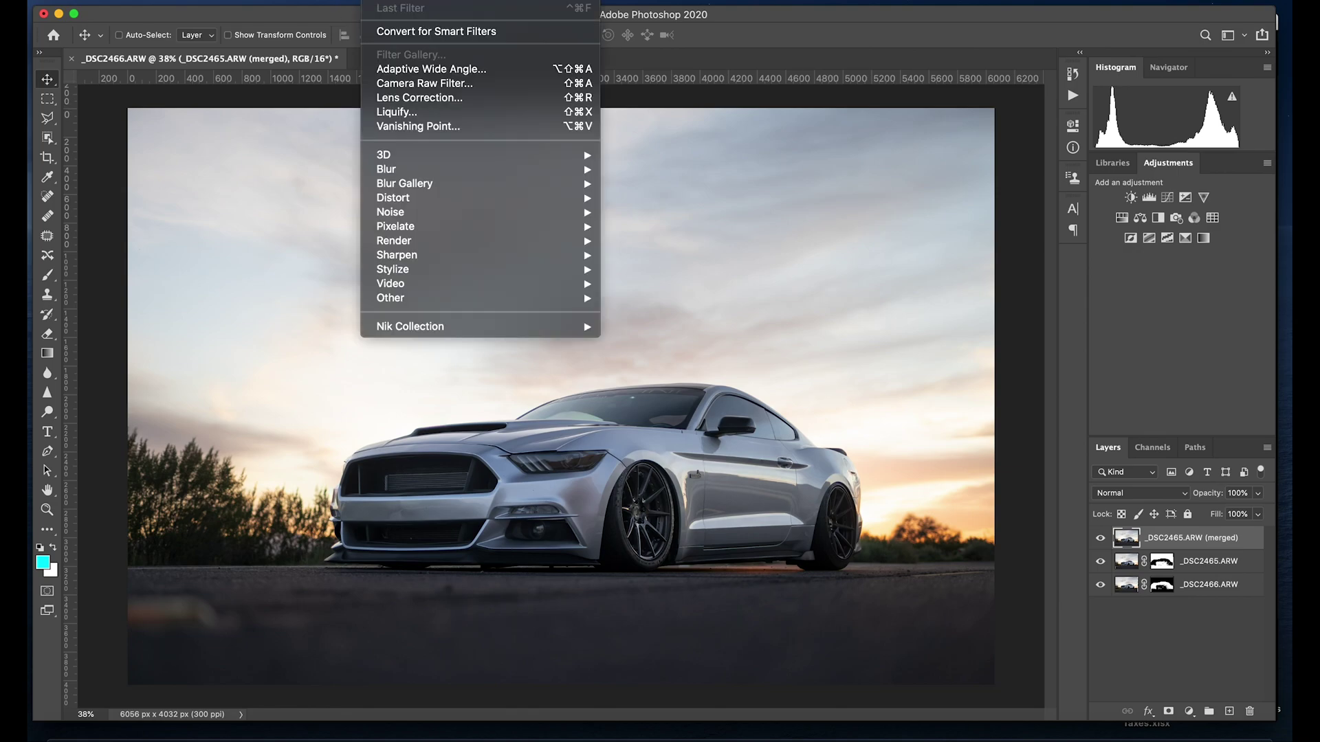
pyautogui.click(396, 83)
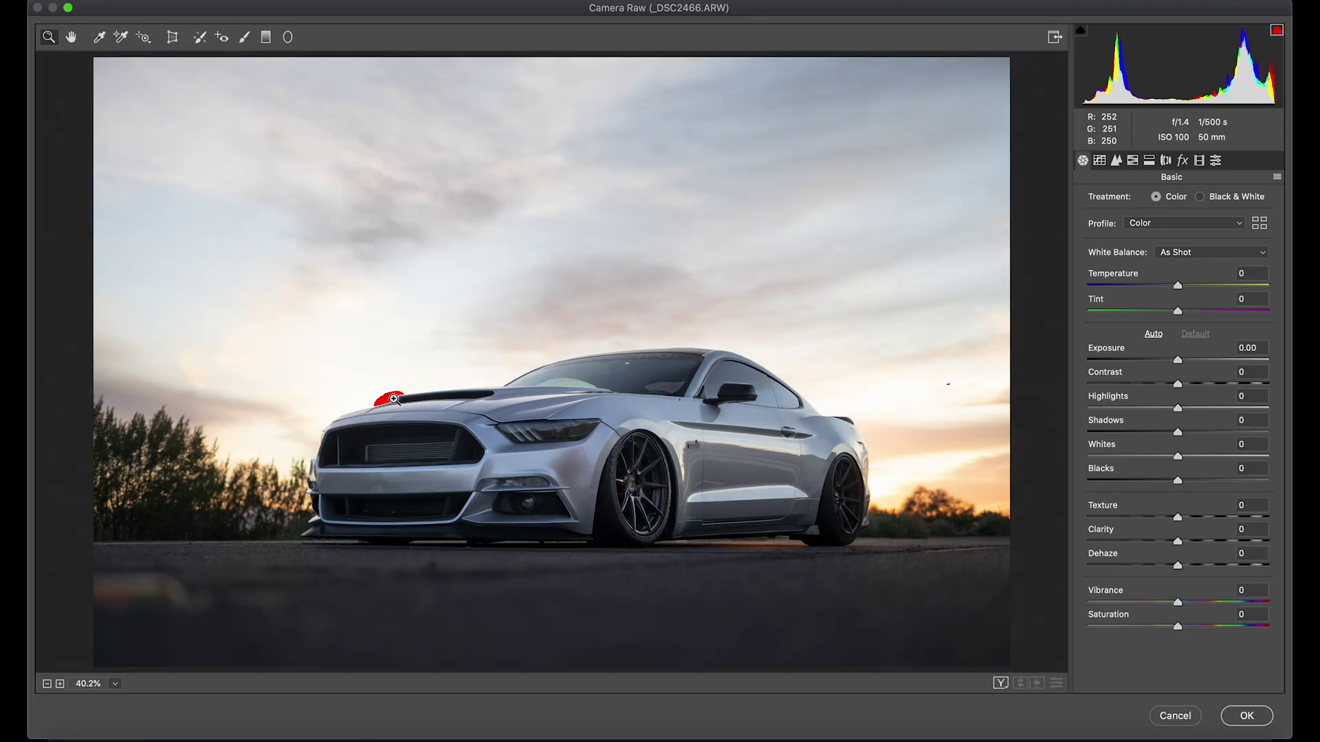
# Add a graduated filter from the top of the sky to the car's hood with exposure -0.70, highlights -14, temperature -8 and tint +7.
pyautogui.click(266, 37)
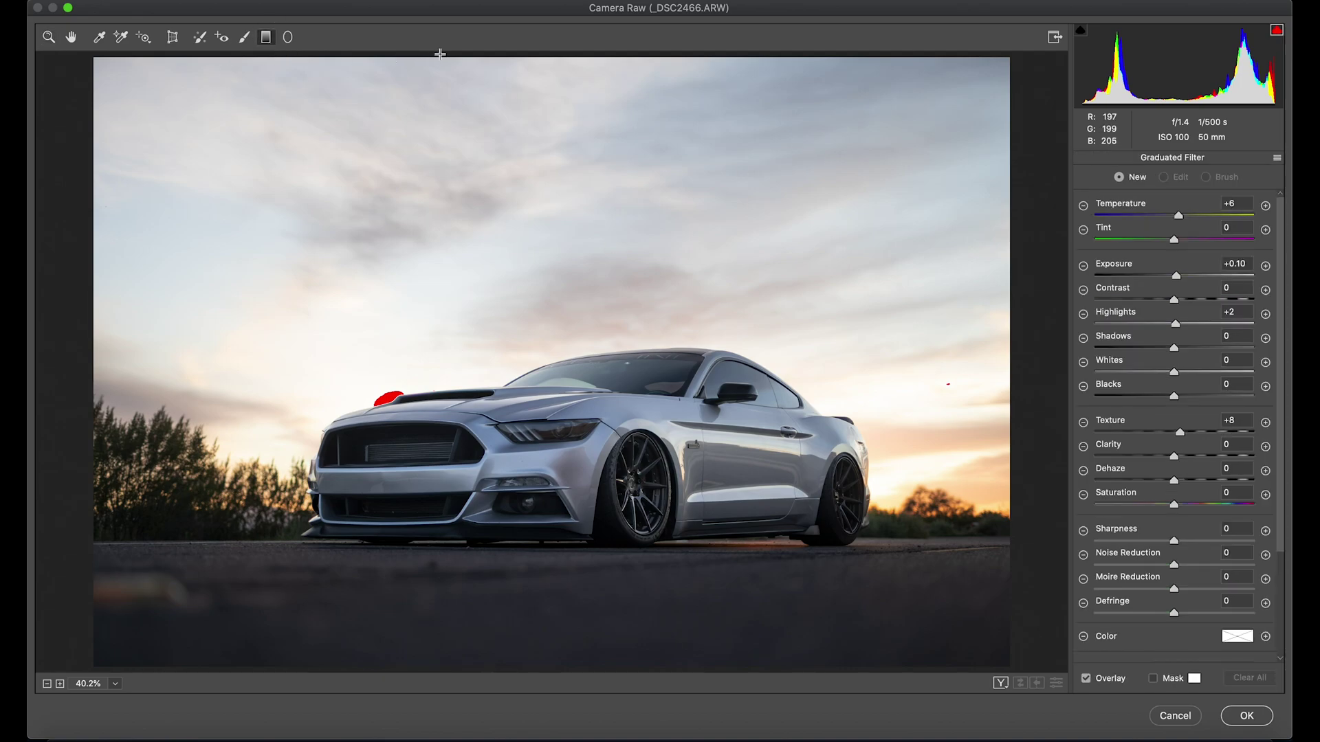
pyautogui.moveTo(524, 54); pyautogui.dragTo(524, 405)
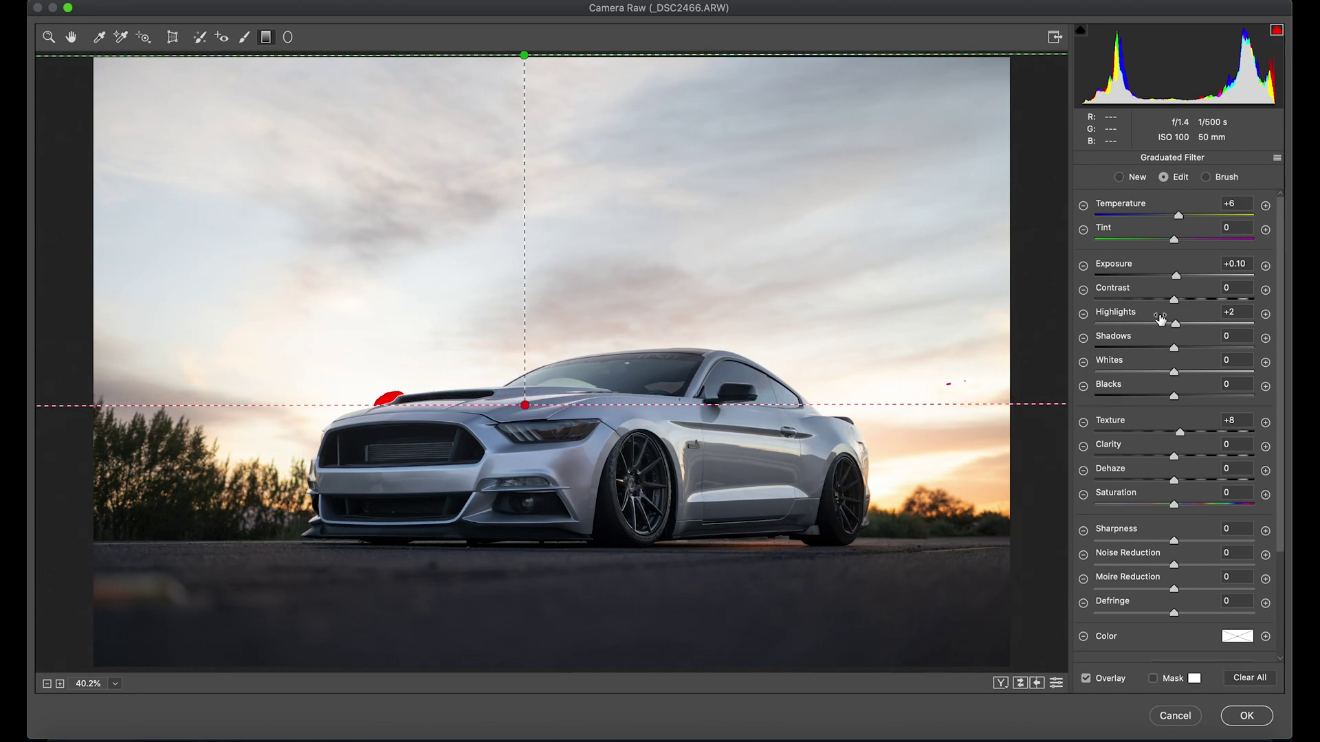
pyautogui.moveTo(1178, 282); pyautogui.dragTo(1161, 280)
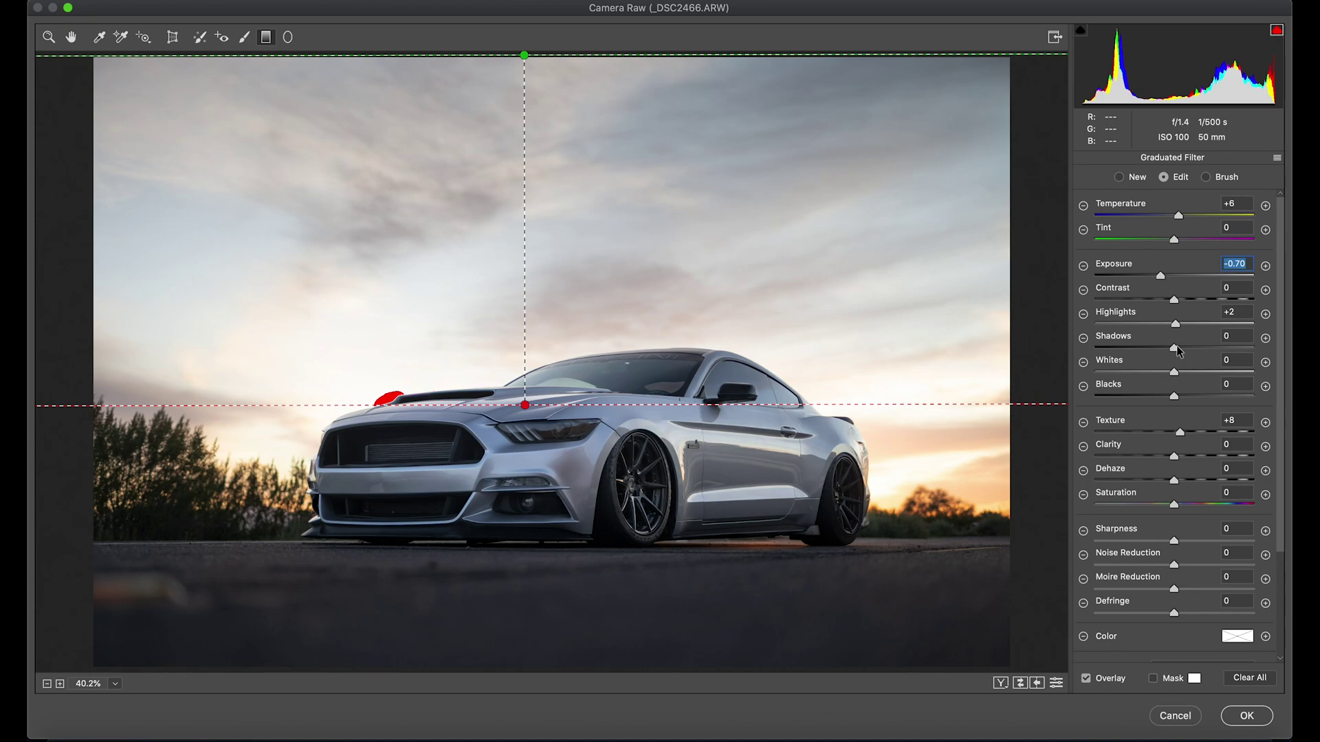
pyautogui.moveTo(1177, 329); pyautogui.dragTo(1166, 330)
pyautogui.moveTo(1178, 216); pyautogui.dragTo(1179, 243)
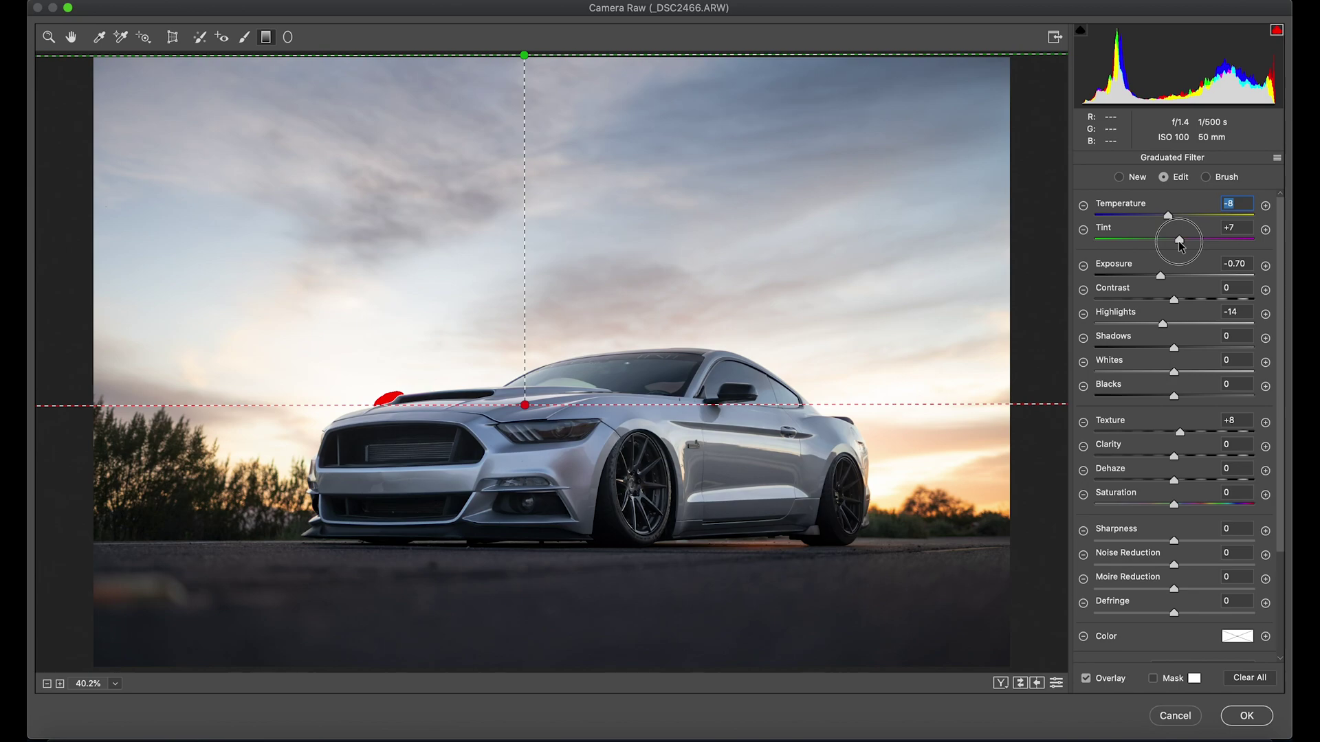
pyautogui.moveTo(1179, 245); pyautogui.dragTo(1180, 245)
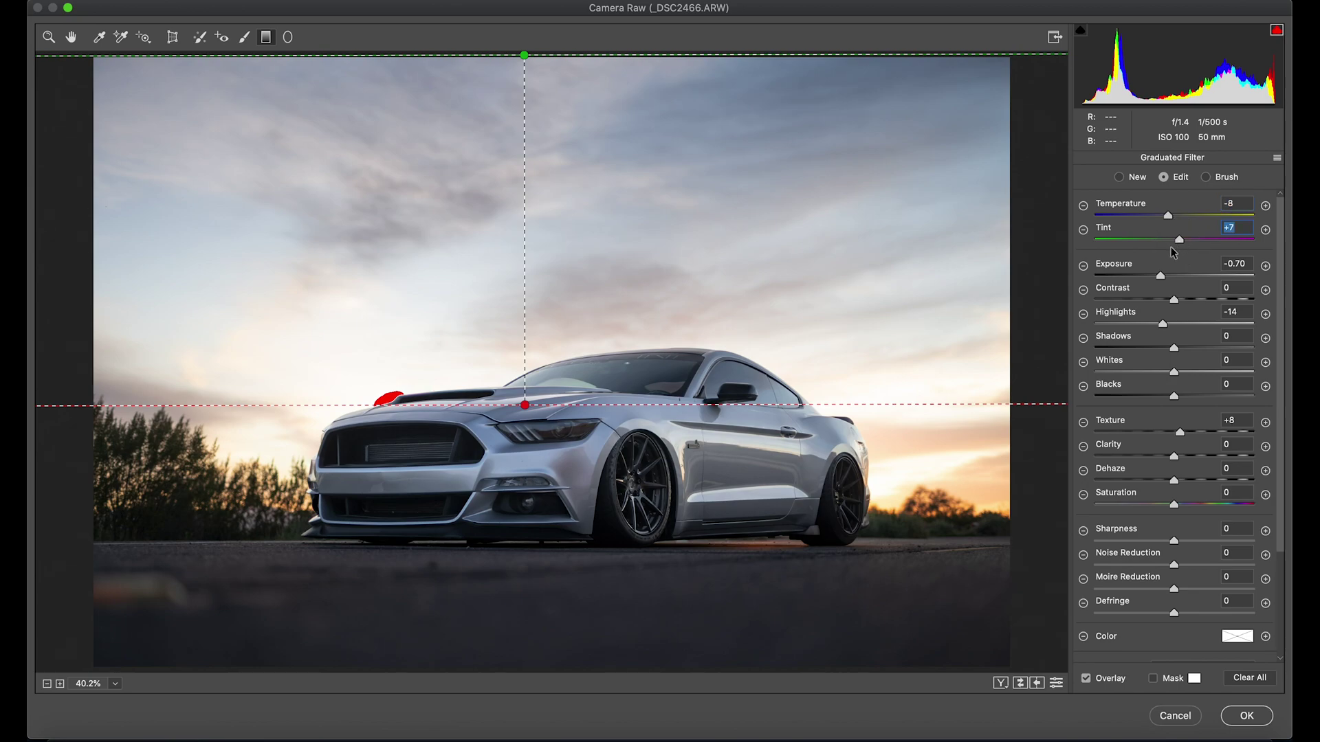
pyautogui.click(288, 37)
pyautogui.moveTo(616, 428); pyautogui.dragTo(884, 530)
pyautogui.moveTo(777, 490); pyautogui.dragTo(778, 514)
pyautogui.moveTo(1161, 276); pyautogui.dragTo(1176, 276)
pyautogui.moveTo(1163, 324); pyautogui.dragTo(1209, 324)
pyautogui.press('Delete')
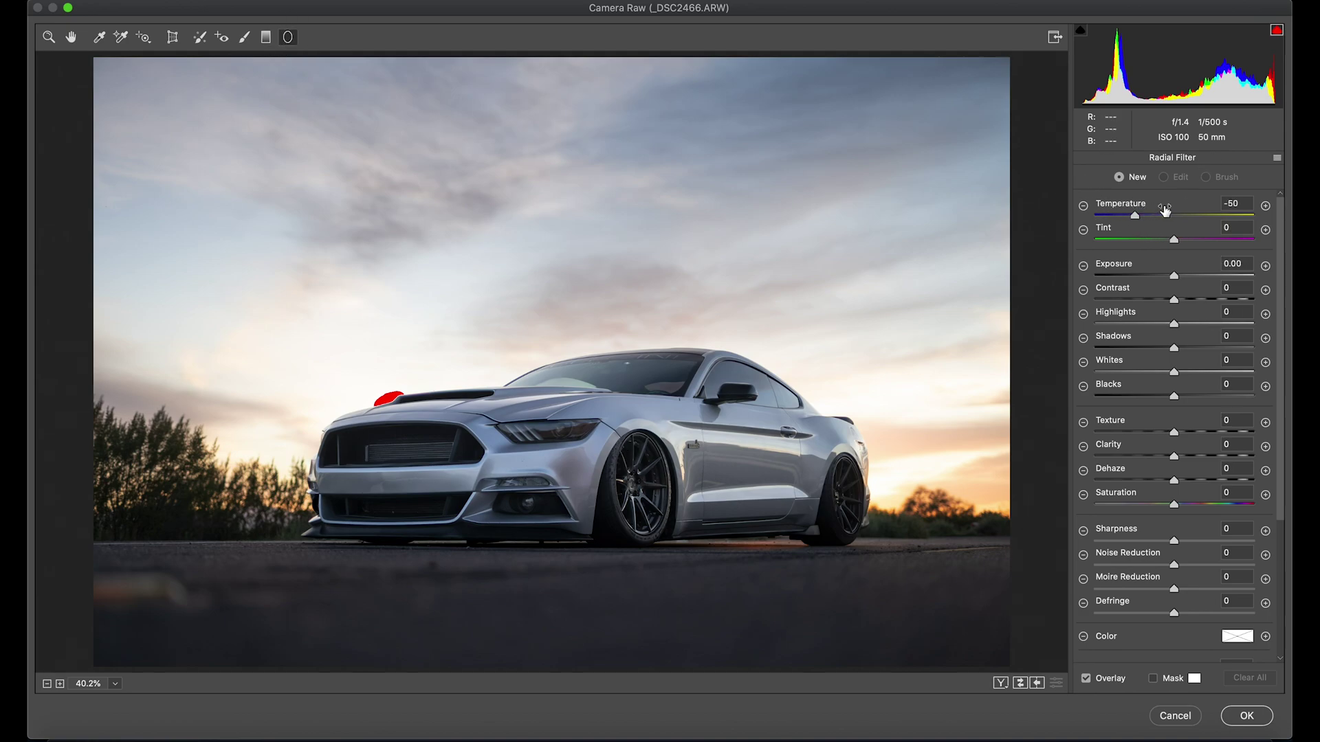
# Set the Radial Filter's temperature to 0 and draw a wide ellipse around the whole car.
pyautogui.click(1266, 206)
pyautogui.moveTo(1215, 217); pyautogui.dragTo(1174, 217)
pyautogui.moveTo(612, 432); pyautogui.dragTo(904, 539)
pyautogui.moveTo(778, 438); pyautogui.dragTo(773, 463)
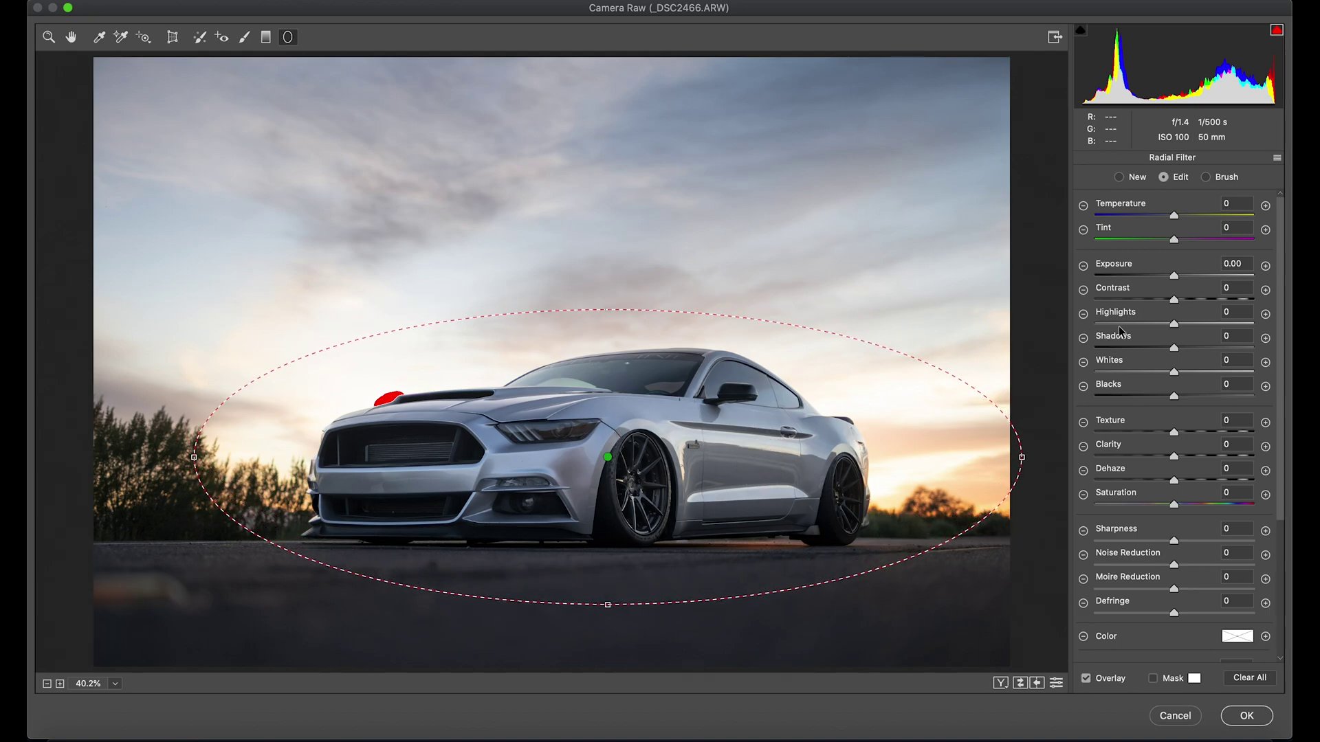
# Set the radial filter's shadows to +9, exposure to +0.20 and highlights to -28, and apply the Camera Raw edits.
pyautogui.moveTo(1177, 350); pyautogui.dragTo(1183, 348)
pyautogui.moveTo(1176, 277); pyautogui.dragTo(1177, 277)
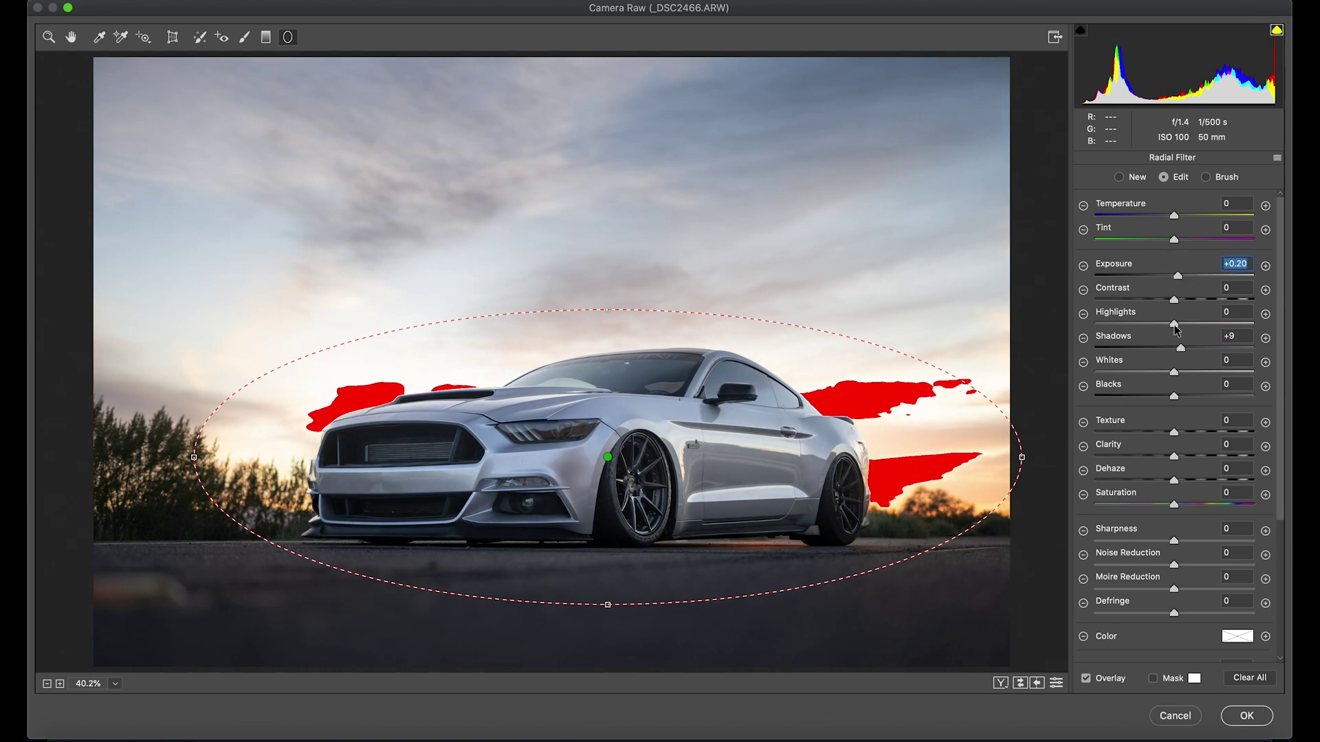
pyautogui.moveTo(1173, 324); pyautogui.dragTo(1154, 331)
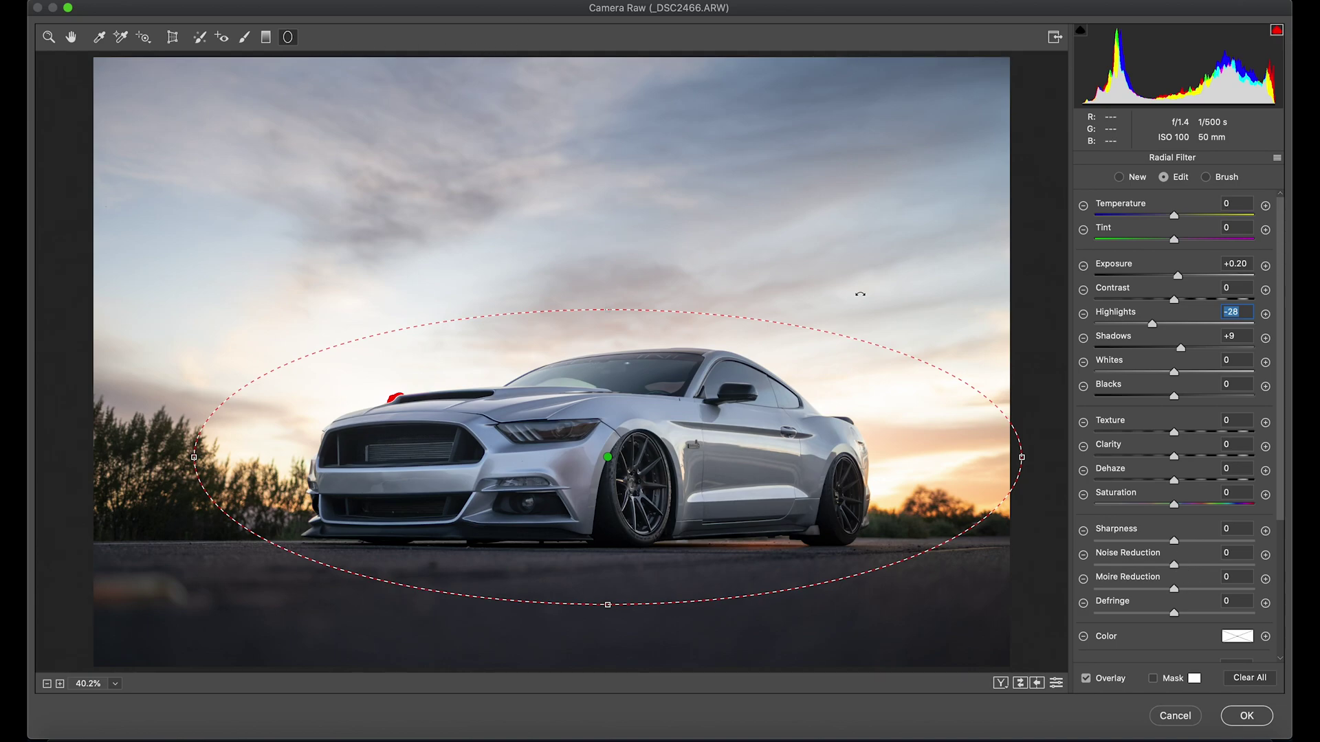
pyautogui.click(48, 38)
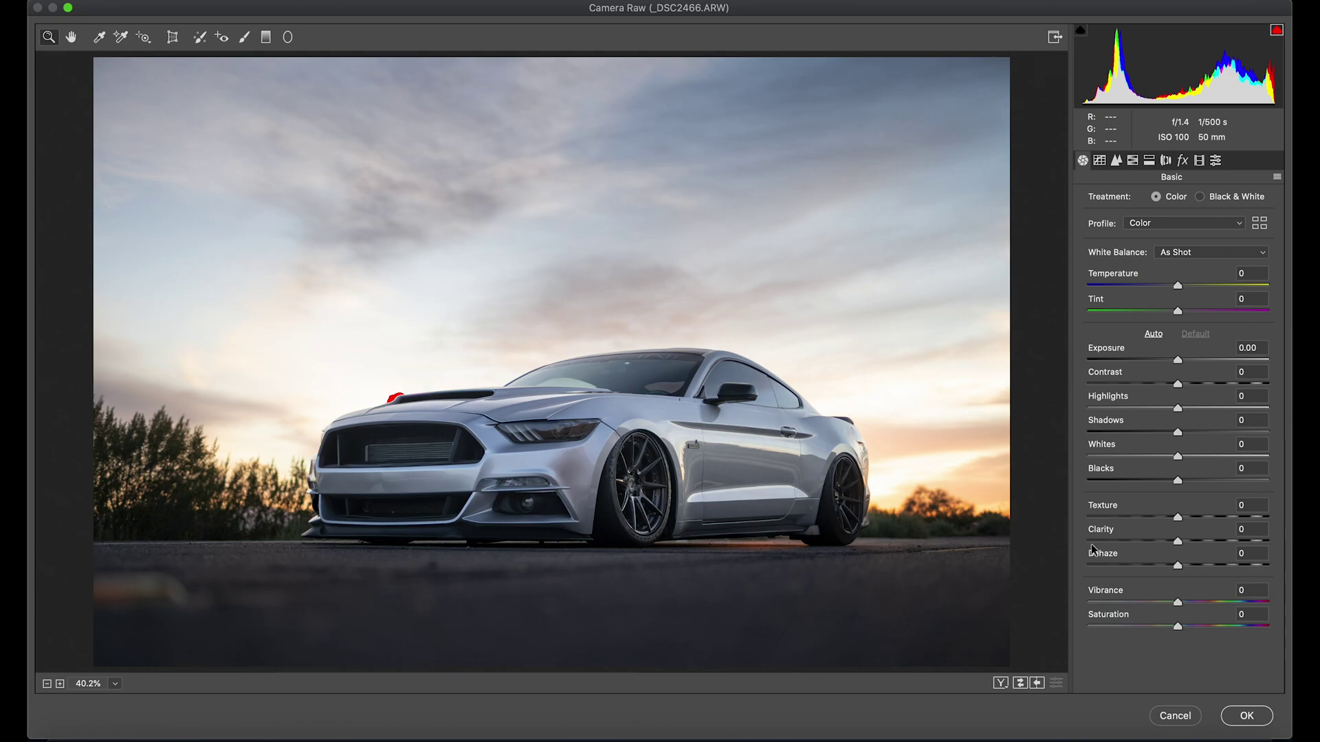
pyautogui.click(1247, 716)
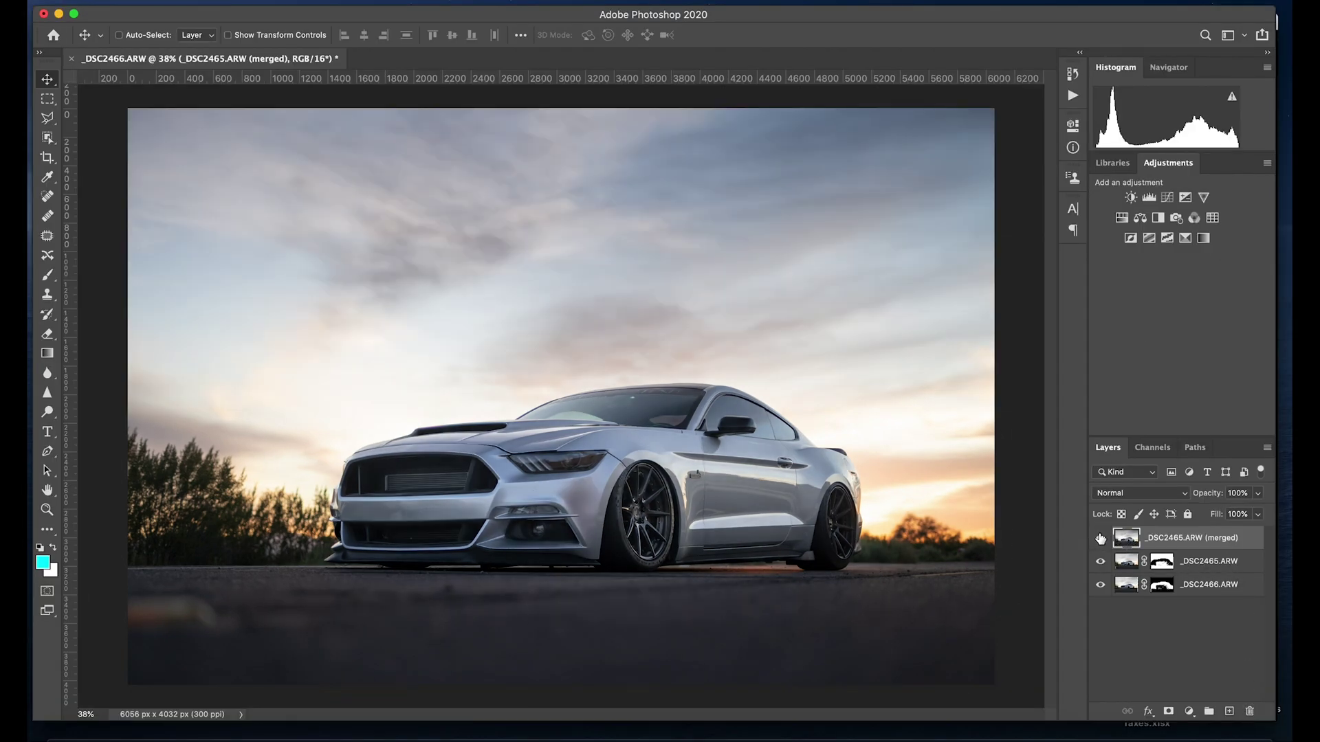
# Toggle the merged layer's visibility repeatedly to compare the photo with and without the Camera Raw edits.
pyautogui.click(1100, 539)
pyautogui.click(1099, 539)
pyautogui.click(1099, 539)
pyautogui.click(1099, 539)
pyautogui.click(1099, 539)
pyautogui.click(1099, 539)
pyautogui.click(1099, 539)
pyautogui.click(1099, 539)
pyautogui.click(1099, 539)
pyautogui.click(1099, 539)
pyautogui.press('super+minus')
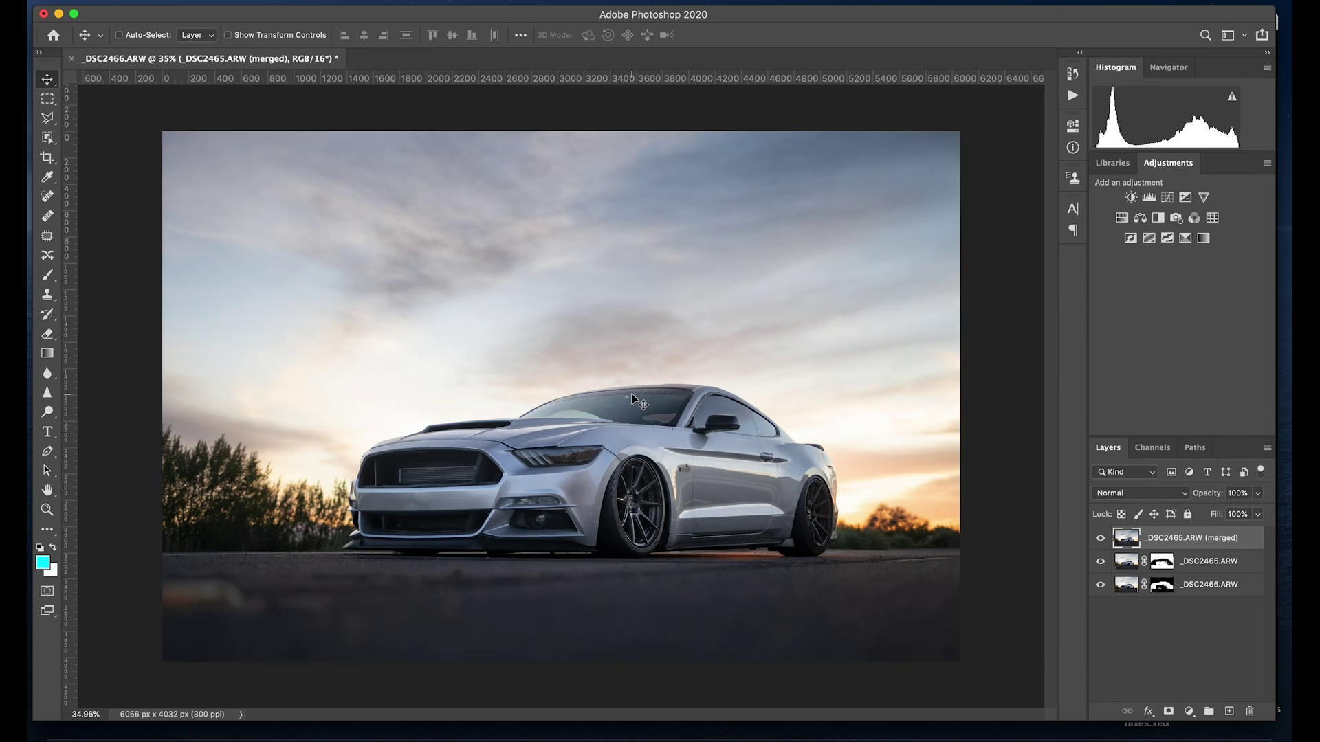
# Remove the bright reflection spot near the top of the windshield with the Patch tool and clear the selection.
pyautogui.click(47, 235)
pyautogui.scroll(10, 639, 399)
pyautogui.scroll(-5, 639, 398)
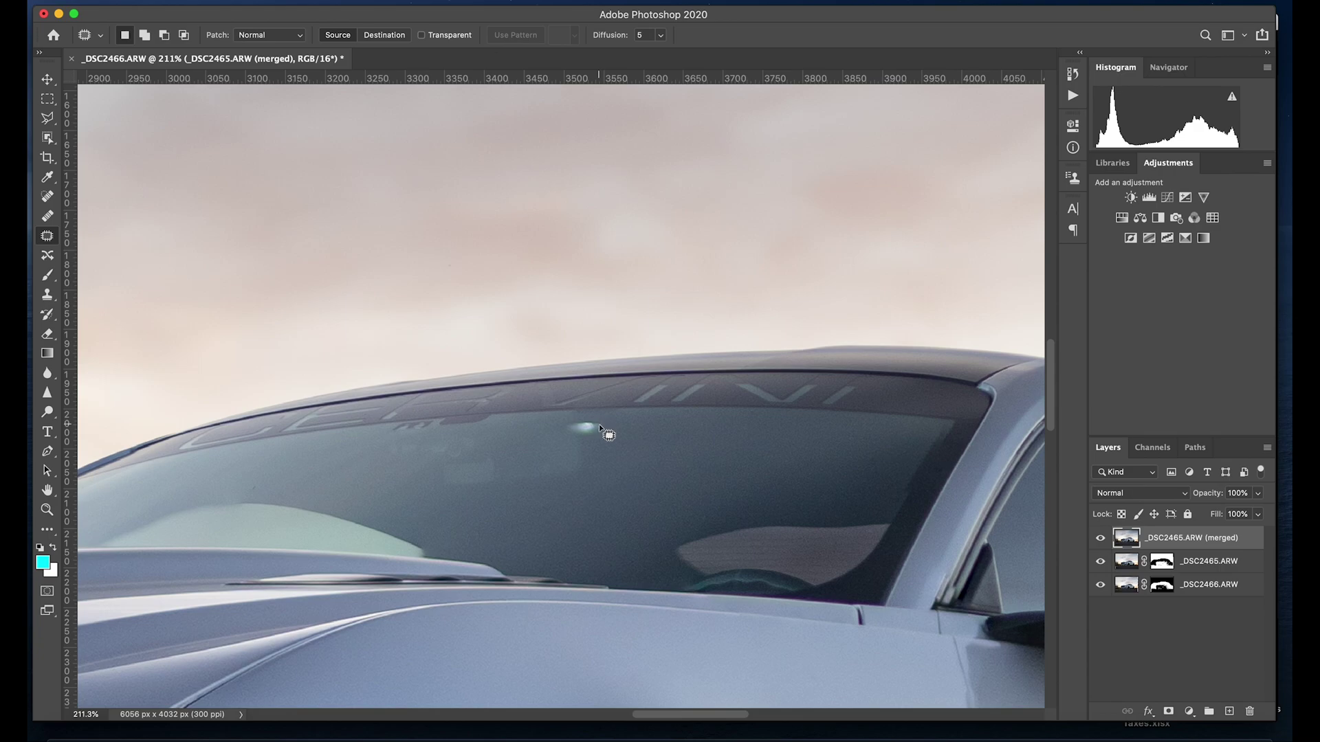
pyautogui.moveTo(605, 421)
pyautogui.mouseDown()
pyautogui.moveTo(558, 427)
pyautogui.moveTo(583, 442)
pyautogui.moveTo(613, 433)
pyautogui.moveTo(605, 420)
pyautogui.moveTo(642, 434)
pyautogui.moveTo(626, 434)
pyautogui.mouseUp()
pyautogui.press('super+d')
pyautogui.scroll(-5, 625, 454)
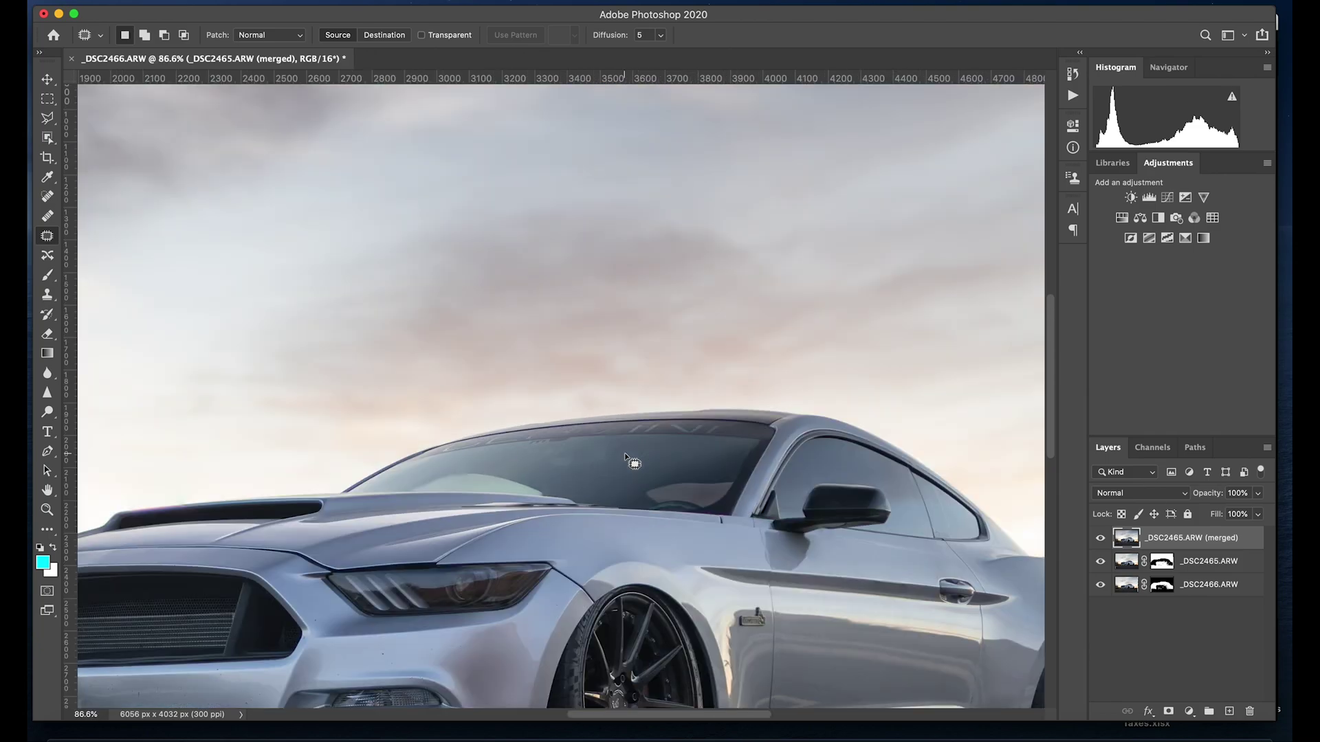
pyautogui.scroll(-5, 626, 456)
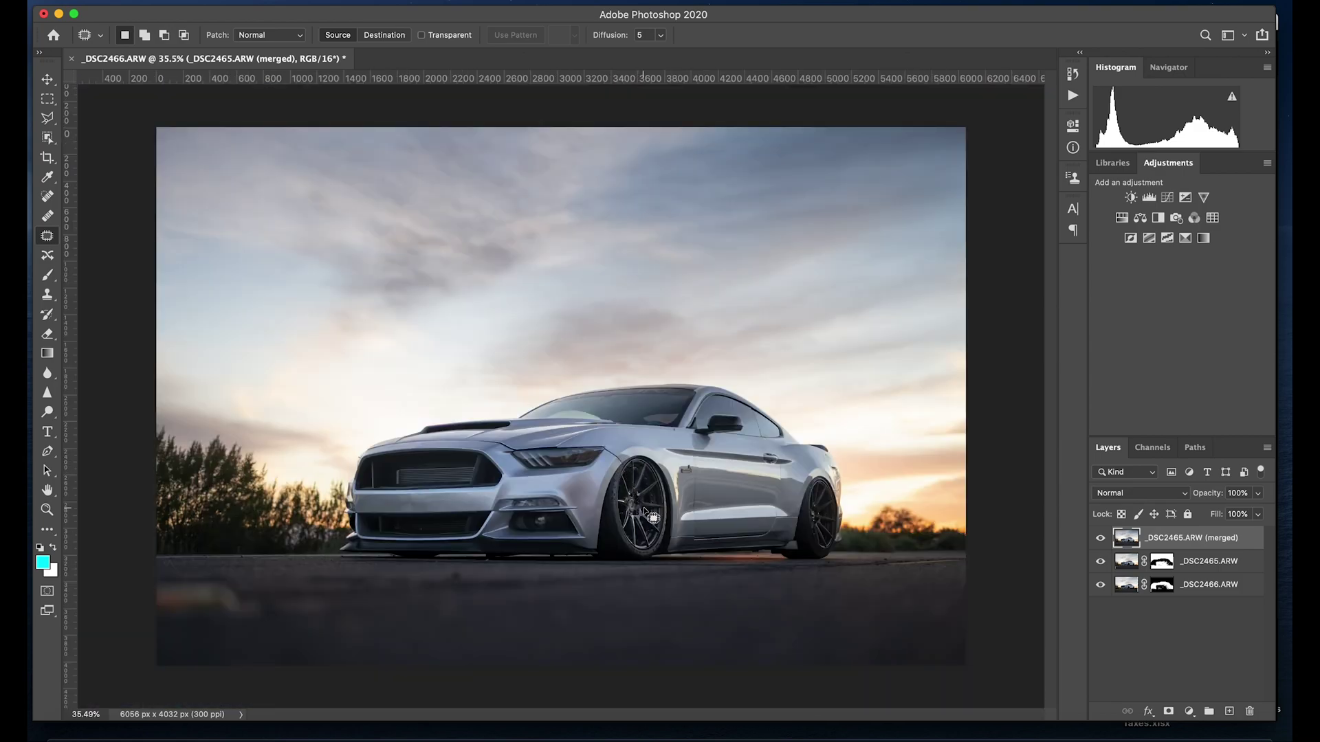
# Patch two blotchy areas on the bumper bar between the upper and lower grilles, clearing the selection after each.
pyautogui.scroll(3, 392, 550)
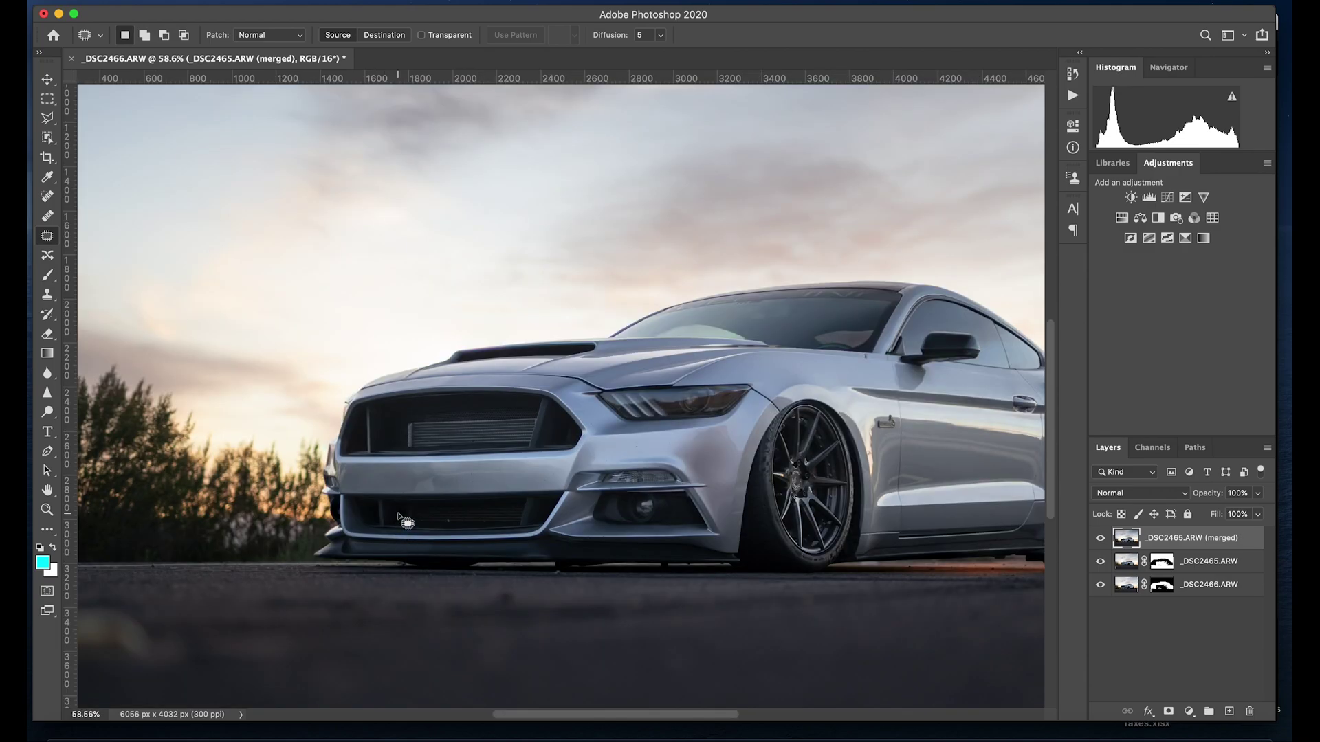
pyautogui.scroll(5, 399, 517)
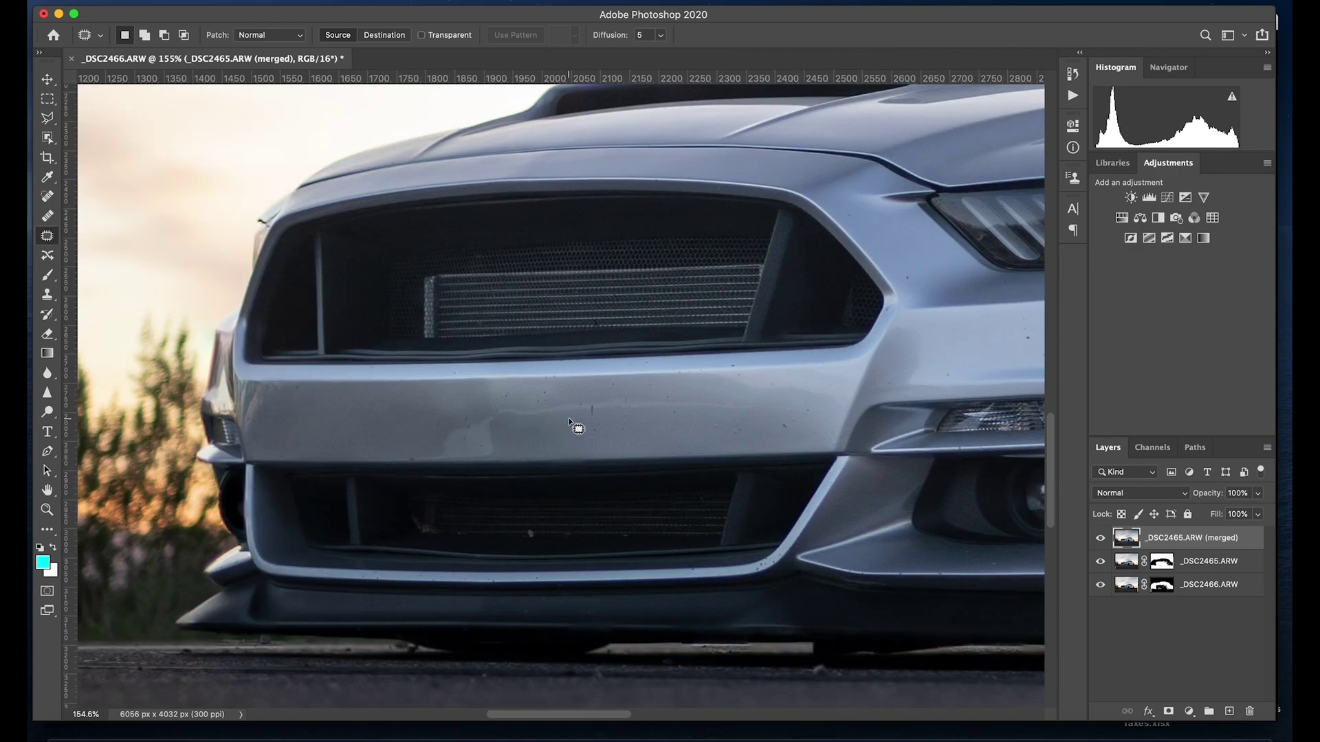
pyautogui.moveTo(595, 402)
pyautogui.mouseDown()
pyautogui.moveTo(588, 413)
pyautogui.moveTo(632, 428)
pyautogui.mouseUp()
pyautogui.hotkey('ctrl', 'd')
pyautogui.moveTo(499, 415)
pyautogui.mouseDown()
pyautogui.moveTo(472, 414)
pyautogui.moveTo(427, 447)
pyautogui.moveTo(442, 460)
pyautogui.moveTo(507, 433)
pyautogui.moveTo(390, 432)
pyautogui.moveTo(411, 423)
pyautogui.mouseUp()
pyautogui.hotkey('ctrl', 'd')
# Remove the small specks on the front bumper with the content-aware Spot Healing Brush at size 20.
pyautogui.hscroll(5, 578, 478)
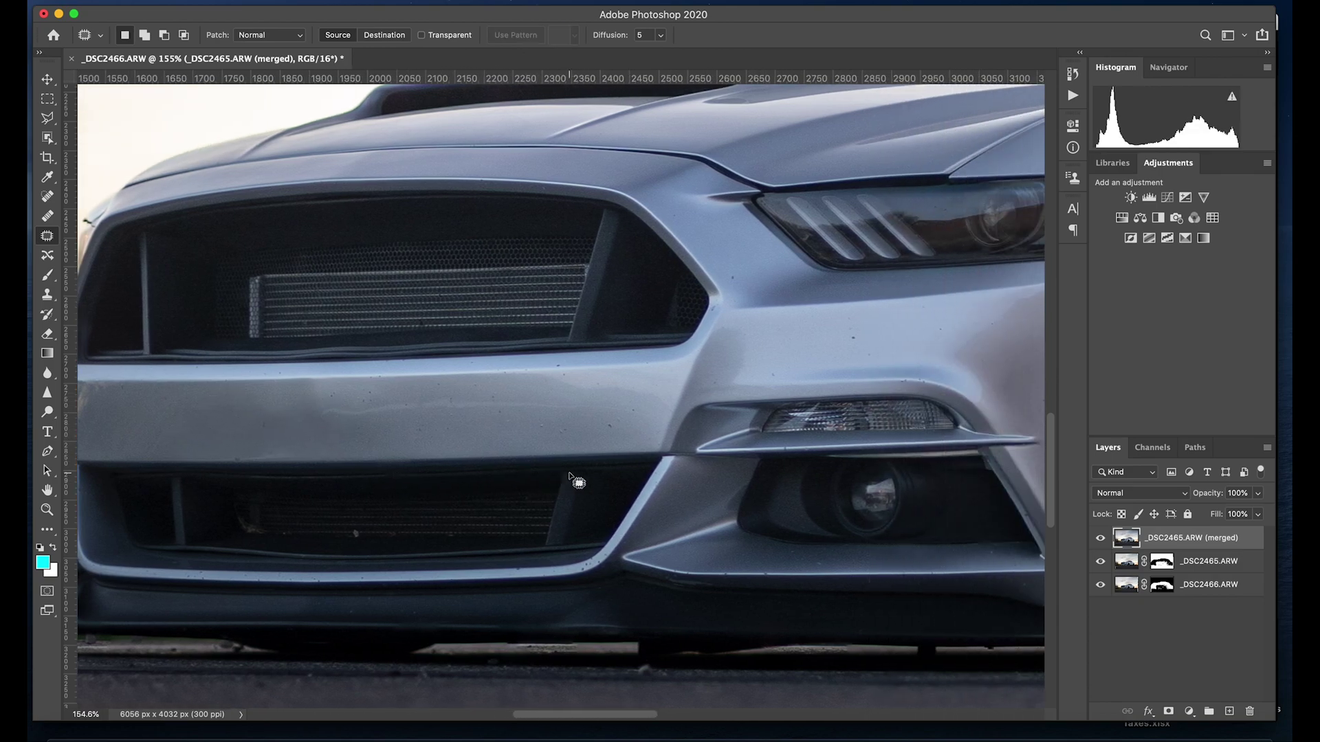
pyautogui.click(47, 219)
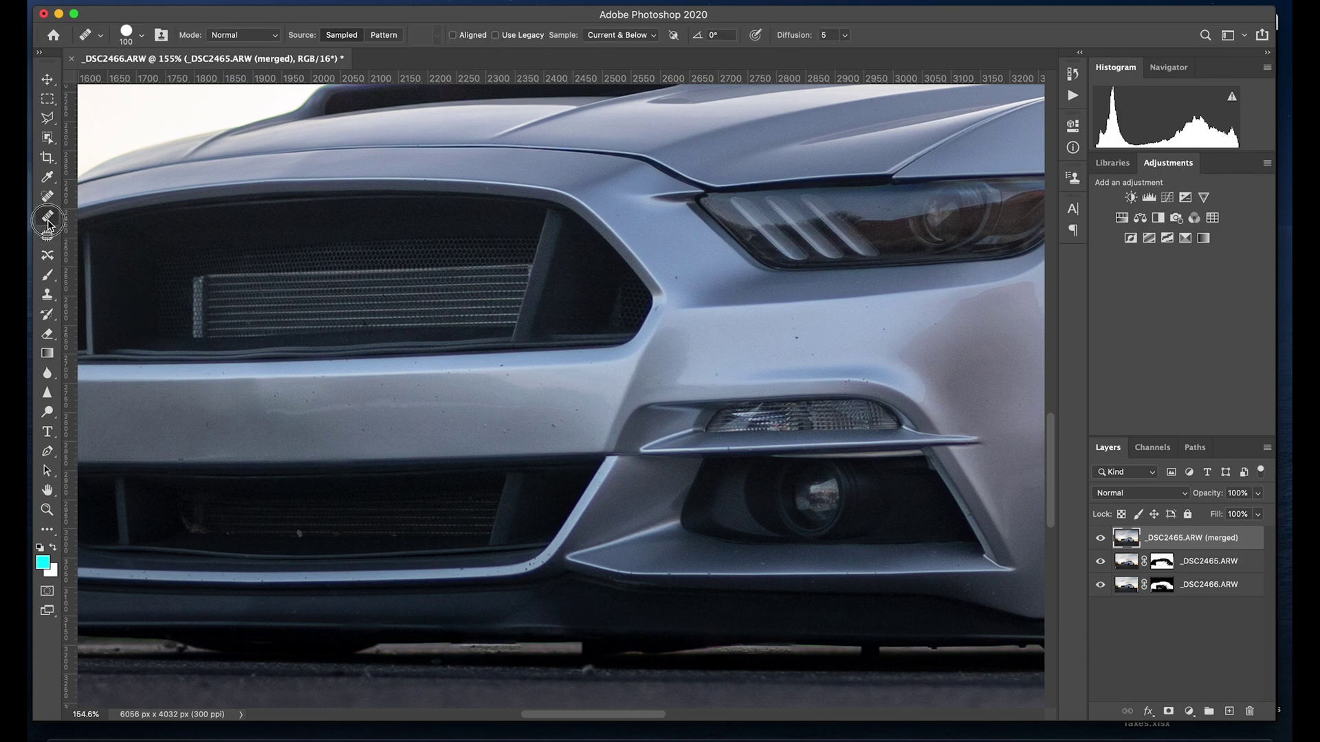
pyautogui.click(48, 196)
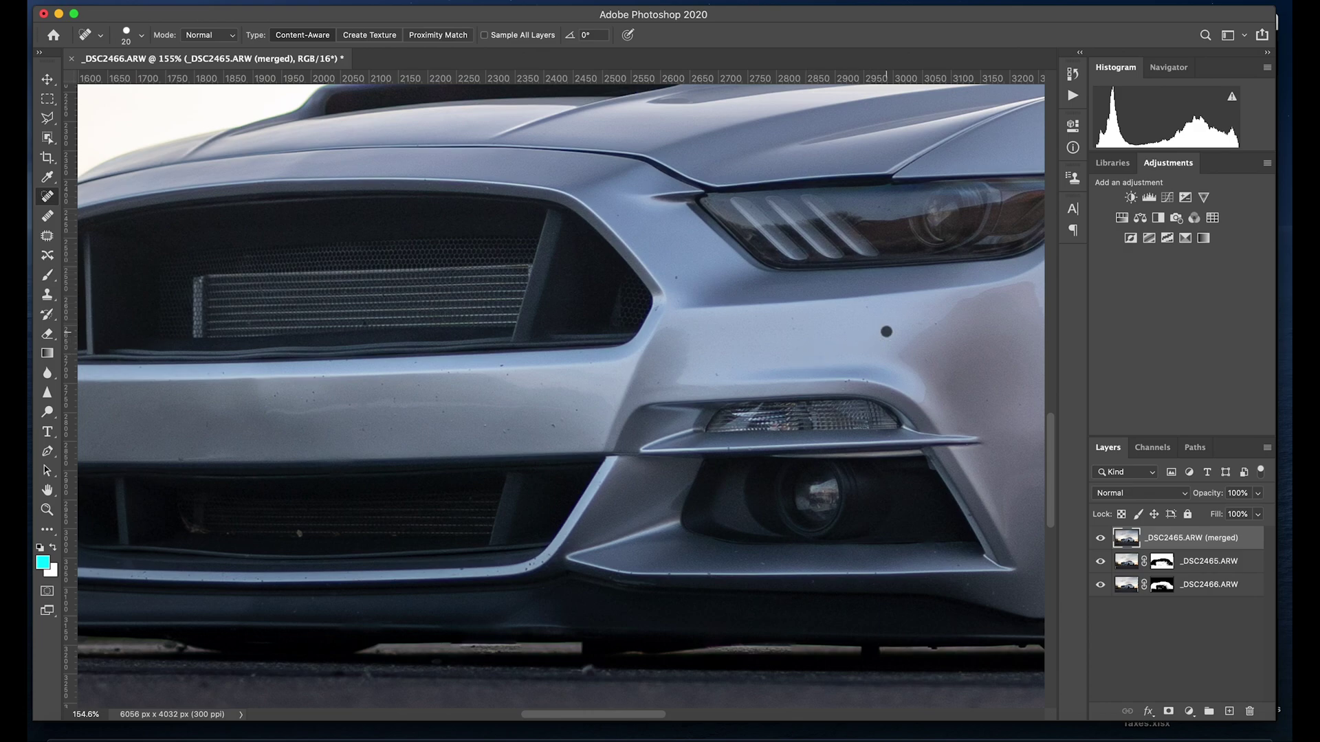
pyautogui.click(717, 375)
pyautogui.click(563, 419)
pyautogui.moveTo(530, 408); pyautogui.dragTo(339, 407)
# Patch the uneven area in the middle of the bumper bar with clean paint and clear the selection.
pyautogui.click(48, 235)
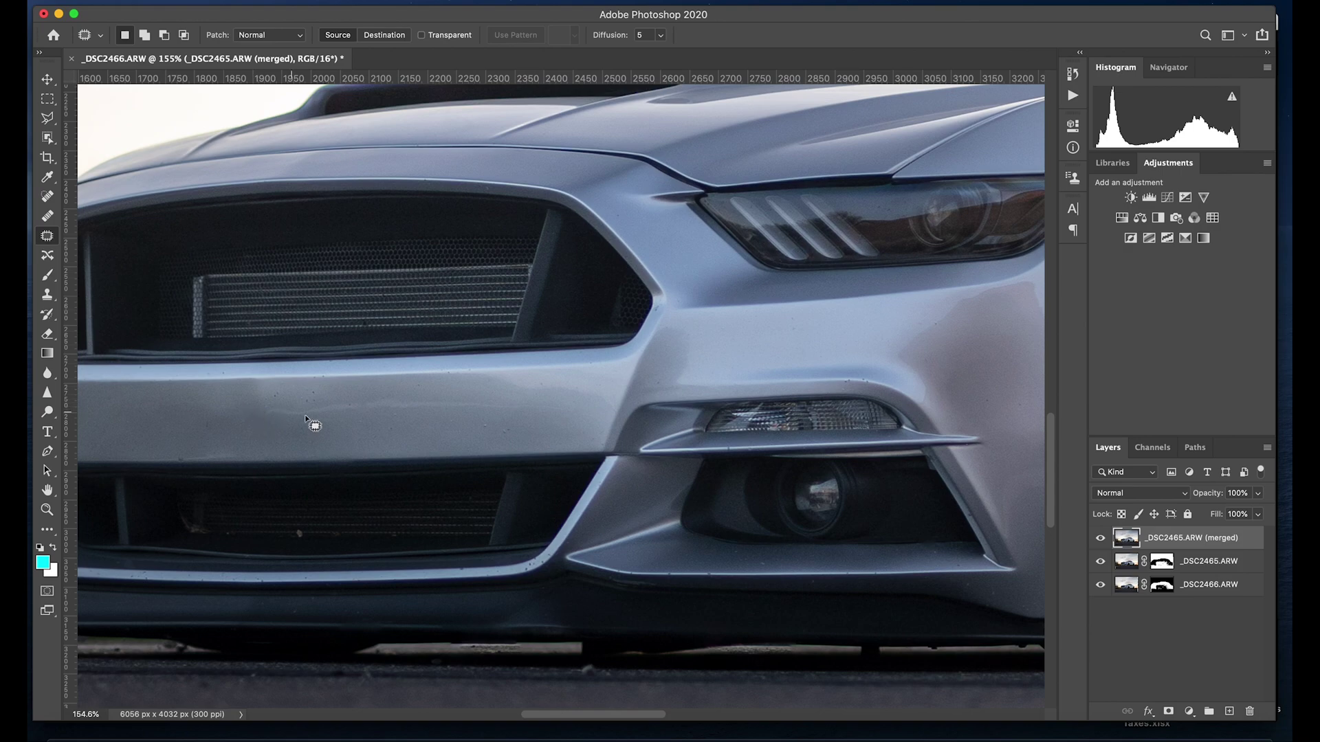
pyautogui.moveTo(279, 409)
pyautogui.mouseDown()
pyautogui.moveTo(264, 412)
pyautogui.moveTo(521, 411)
pyautogui.moveTo(354, 386)
pyautogui.moveTo(298, 406)
pyautogui.moveTo(368, 433)
pyautogui.mouseUp()
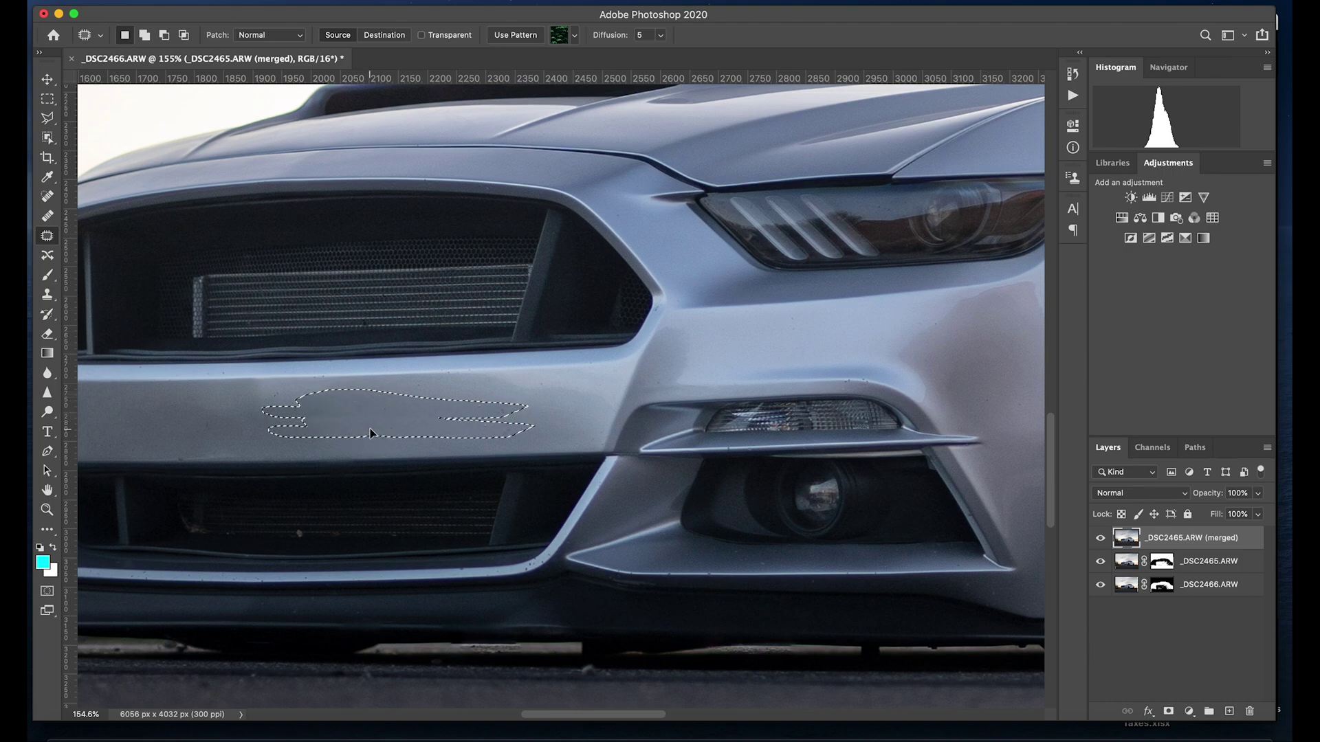
pyautogui.press('super+d')
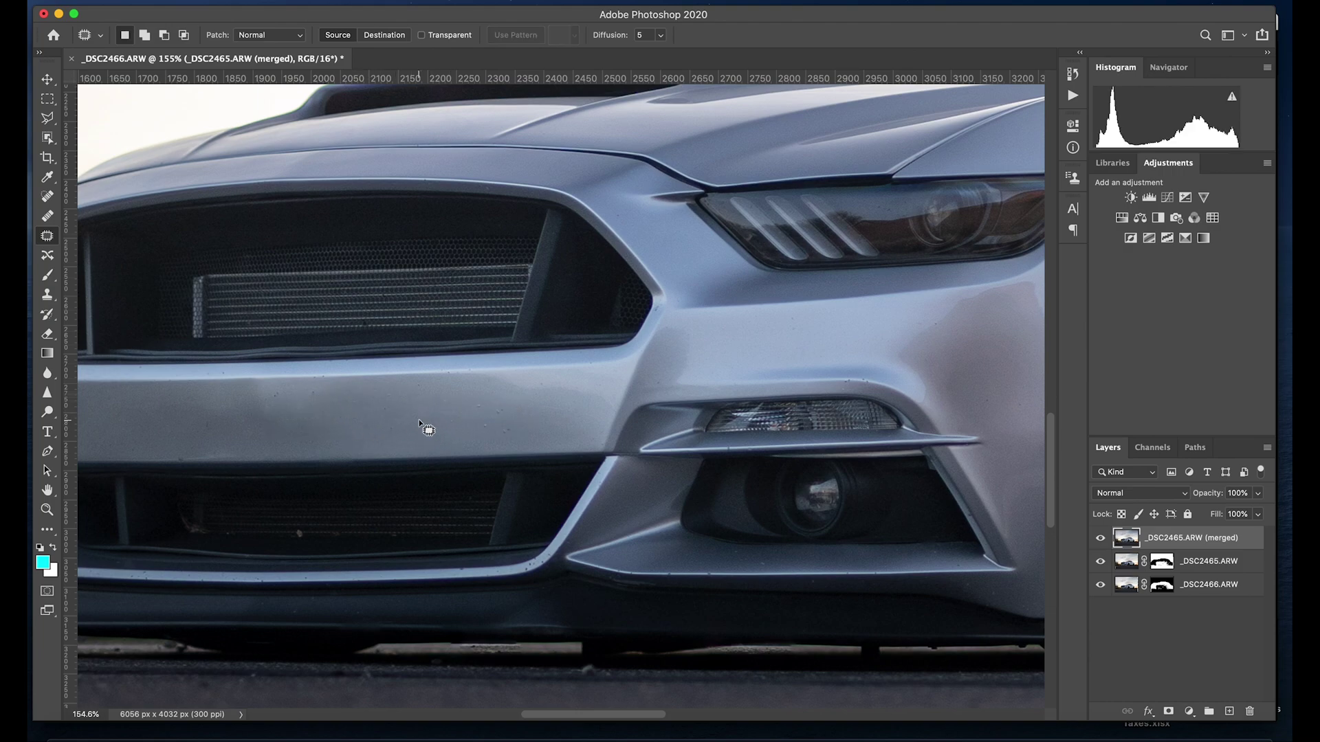
pyautogui.scroll(-5, 419, 420)
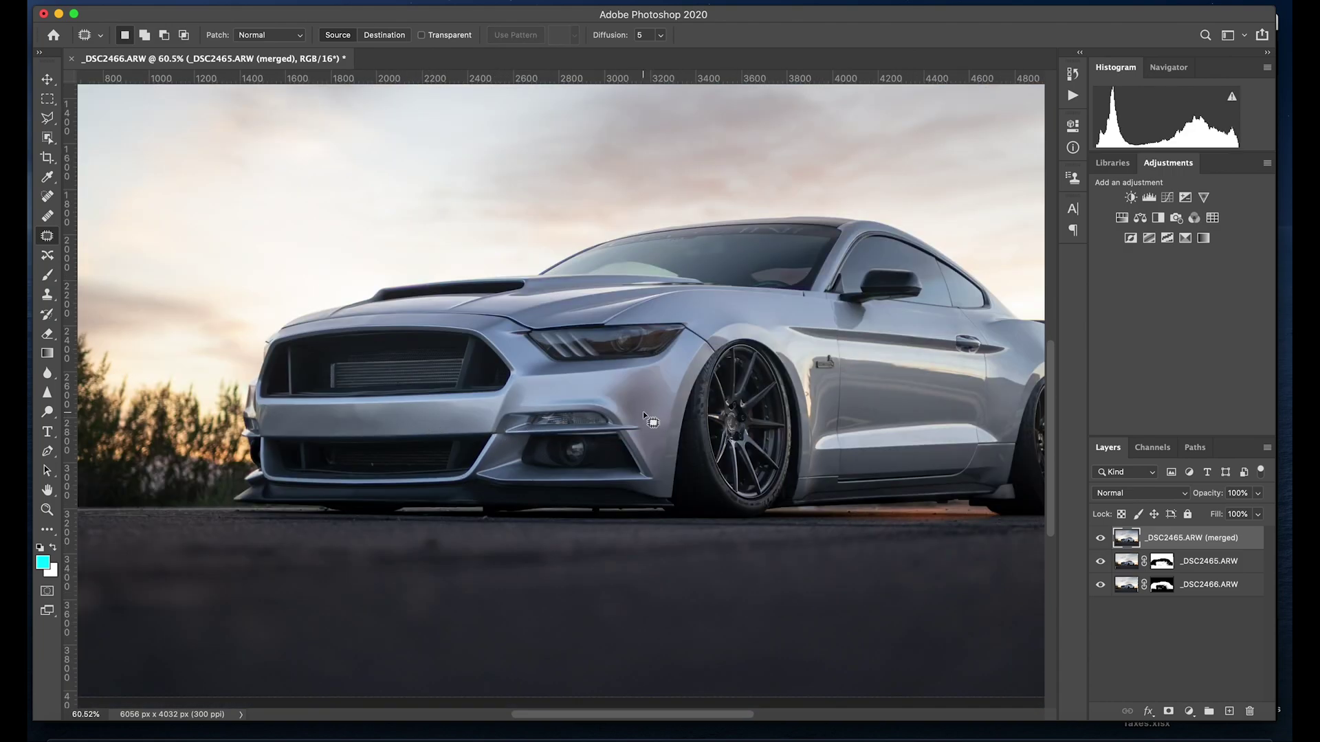
pyautogui.hscroll(3, 644, 413)
pyautogui.scroll(5, 750, 426)
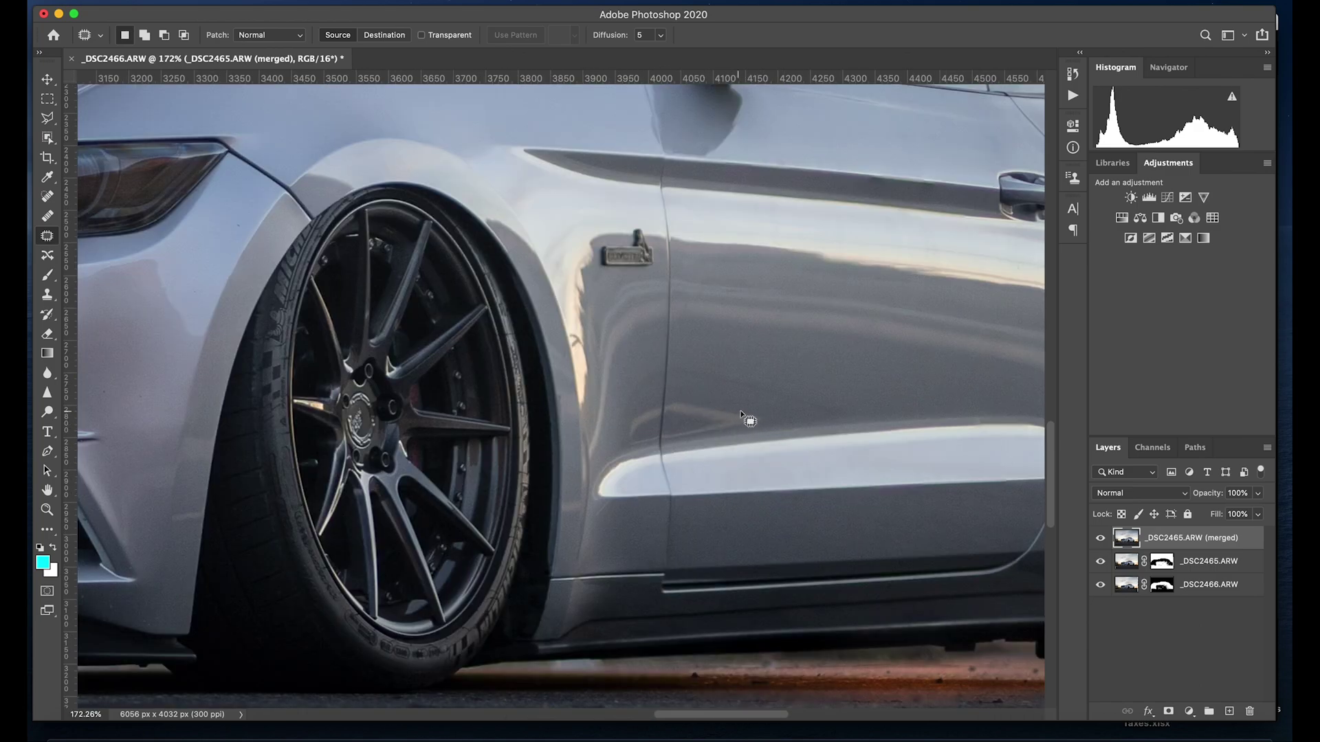
pyautogui.moveTo(753, 413)
pyautogui.mouseDown()
pyautogui.moveTo(671, 402)
pyautogui.moveTo(663, 438)
pyautogui.moveTo(743, 442)
pyautogui.moveTo(772, 422)
pyautogui.moveTo(708, 388)
pyautogui.mouseUp()
pyautogui.click(722, 376)
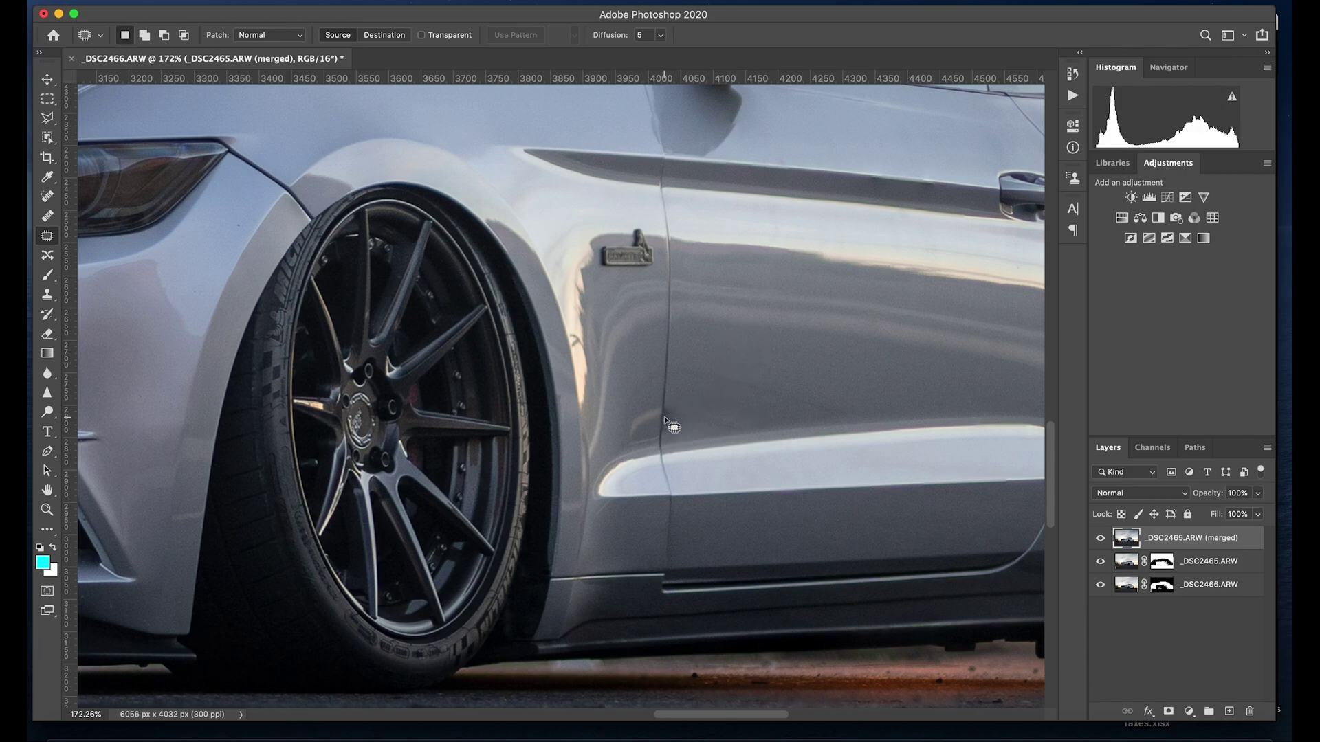
pyautogui.moveTo(665, 426); pyautogui.dragTo(690, 433)
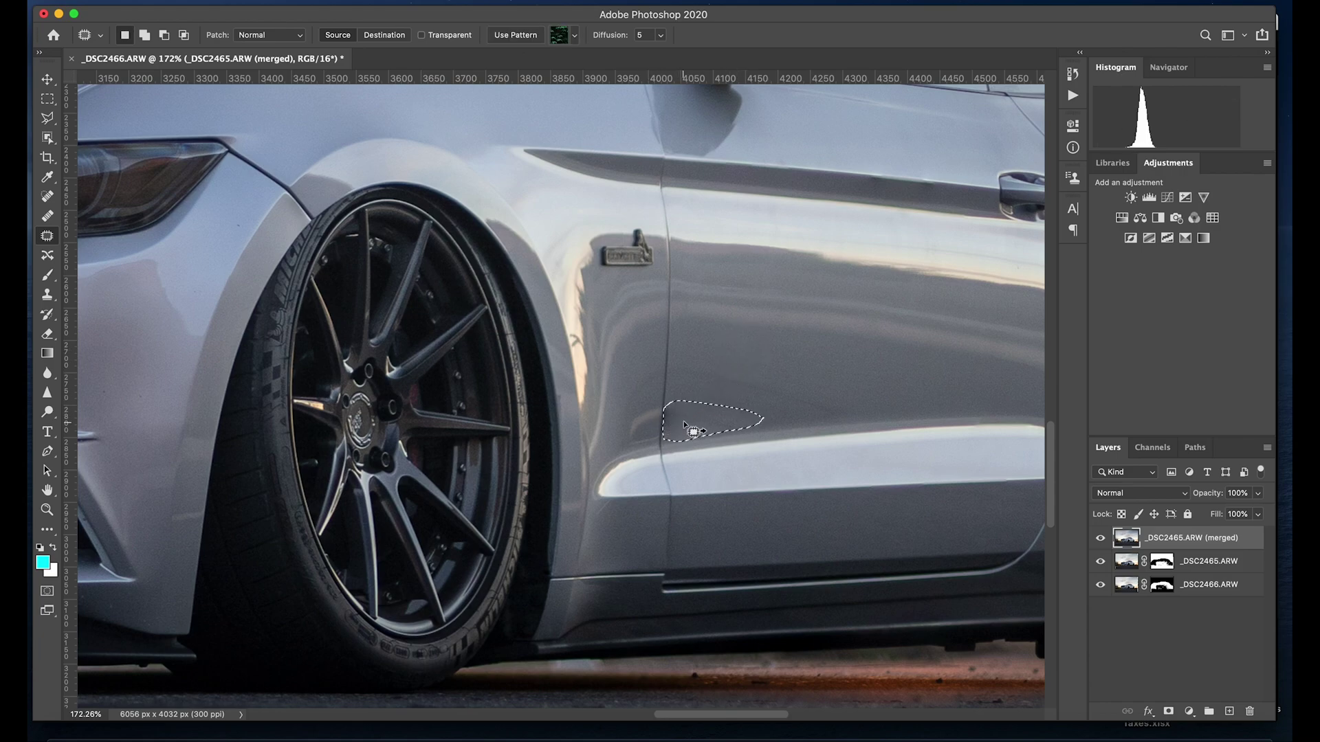
pyautogui.scroll(5, 681, 424)
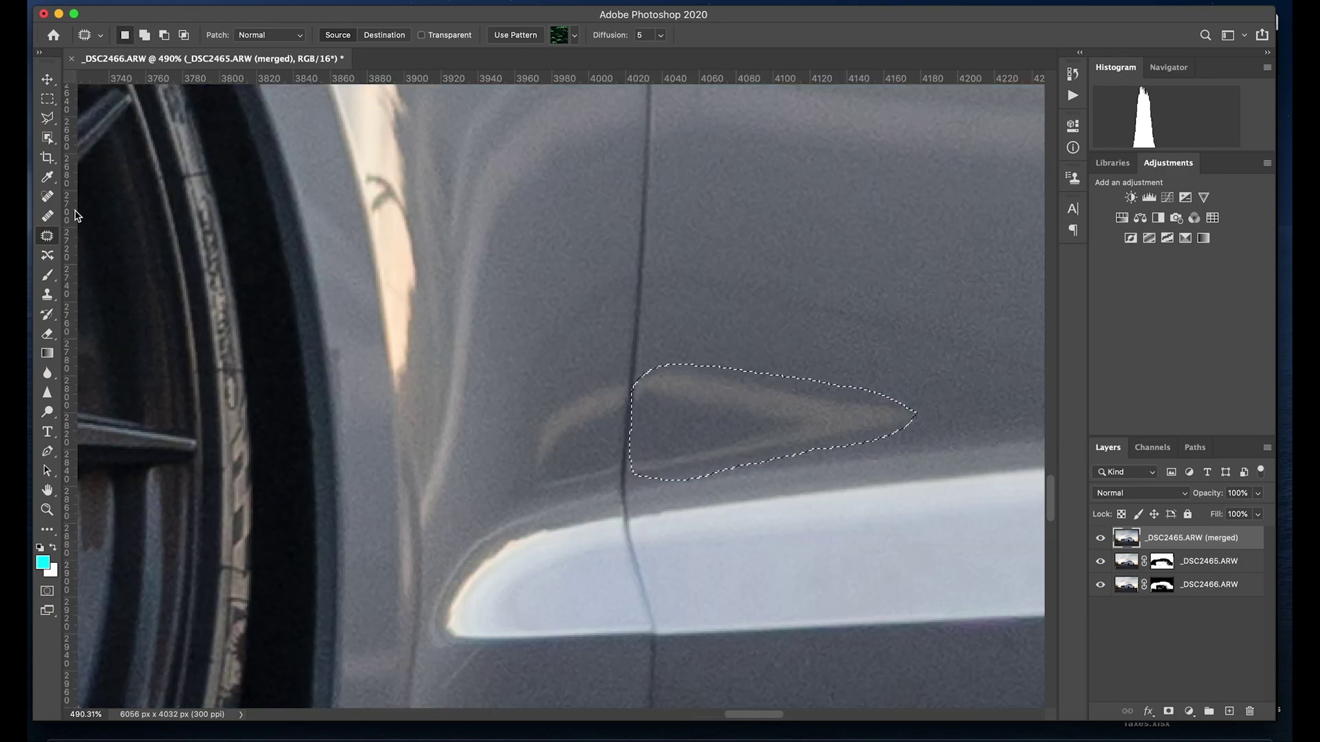
pyautogui.press('super+d')
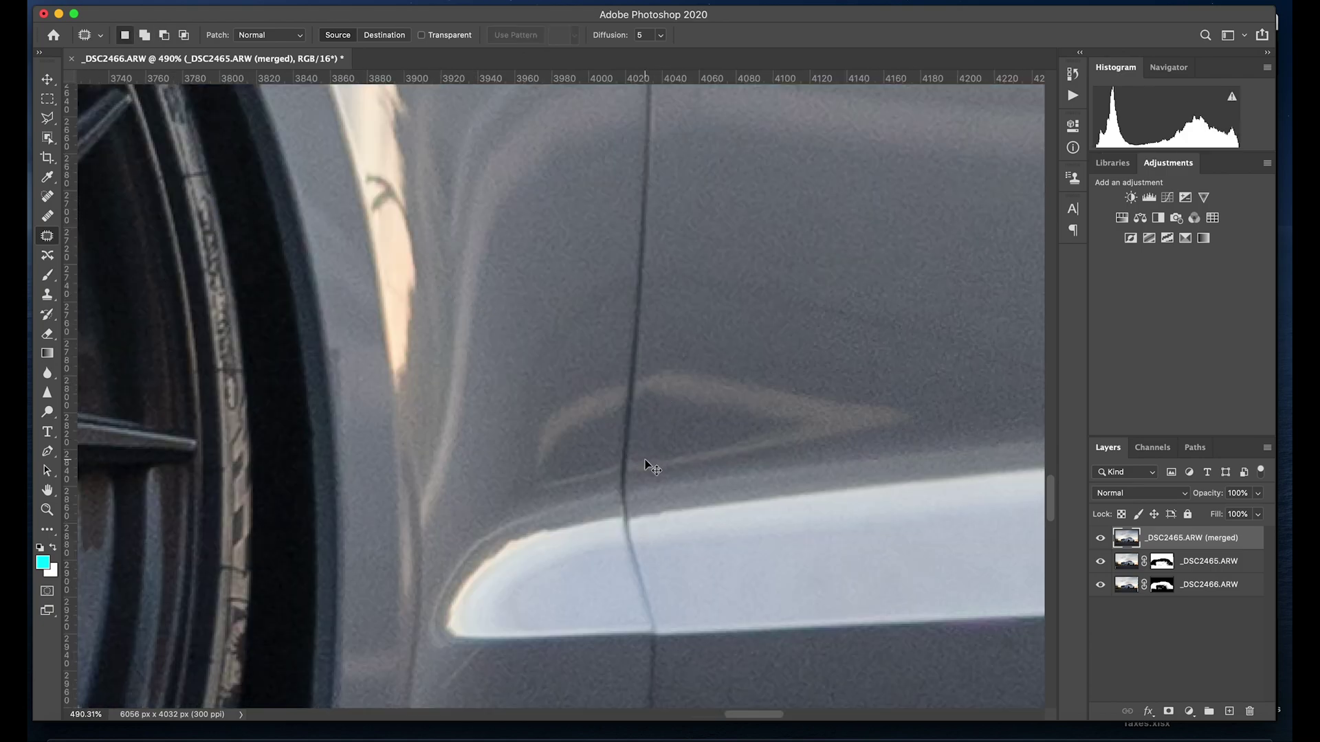
# Duplicate the merged layer and clone clean paint along the front door seam over the reflection, using a 35-pixel Clone Stamp brush.
pyautogui.press('super+j')
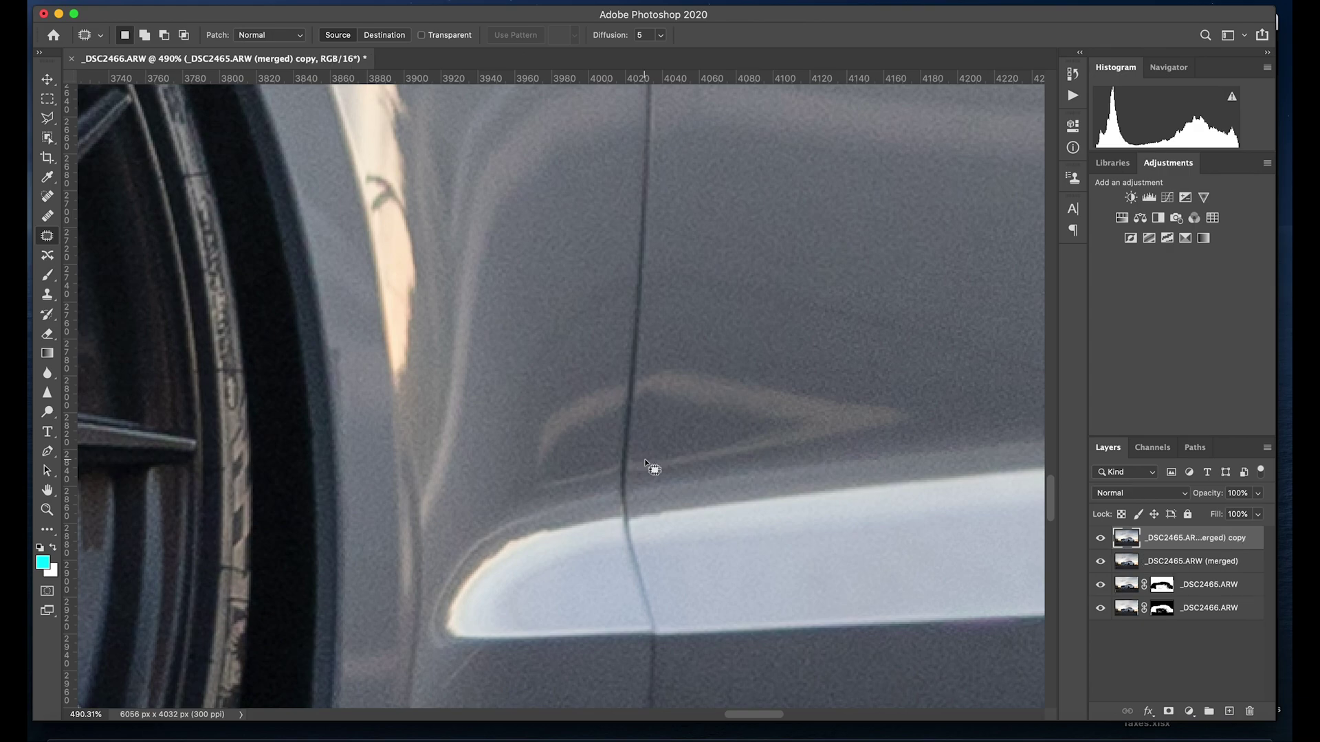
pyautogui.click(47, 294)
pyautogui.press('[')
pyautogui.press('[')
pyautogui.press('[')
pyautogui.press('[')
pyautogui.press('[')
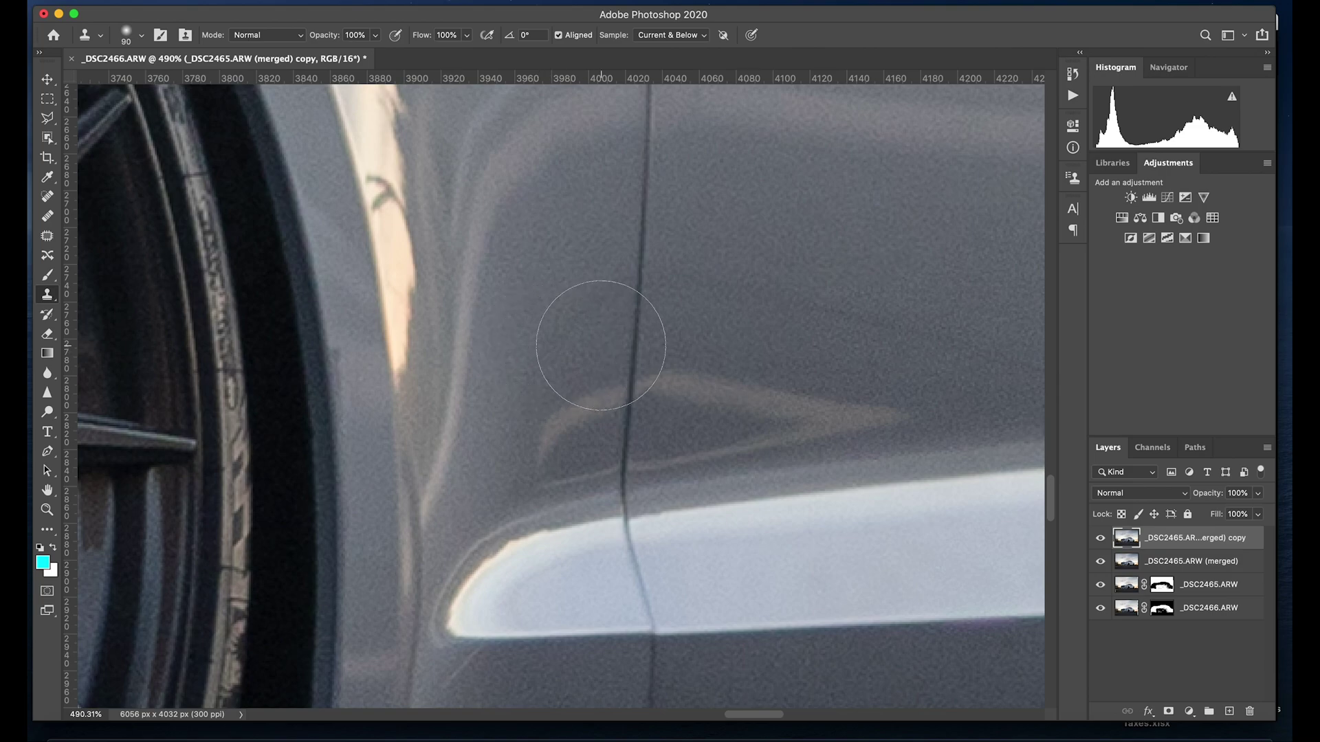
pyautogui.press('[')
pyautogui.keyDown('alt'); pyautogui.click(639, 315); pyautogui.keyUp('alt')
pyautogui.moveTo(635, 387); pyautogui.dragTo(640, 392)
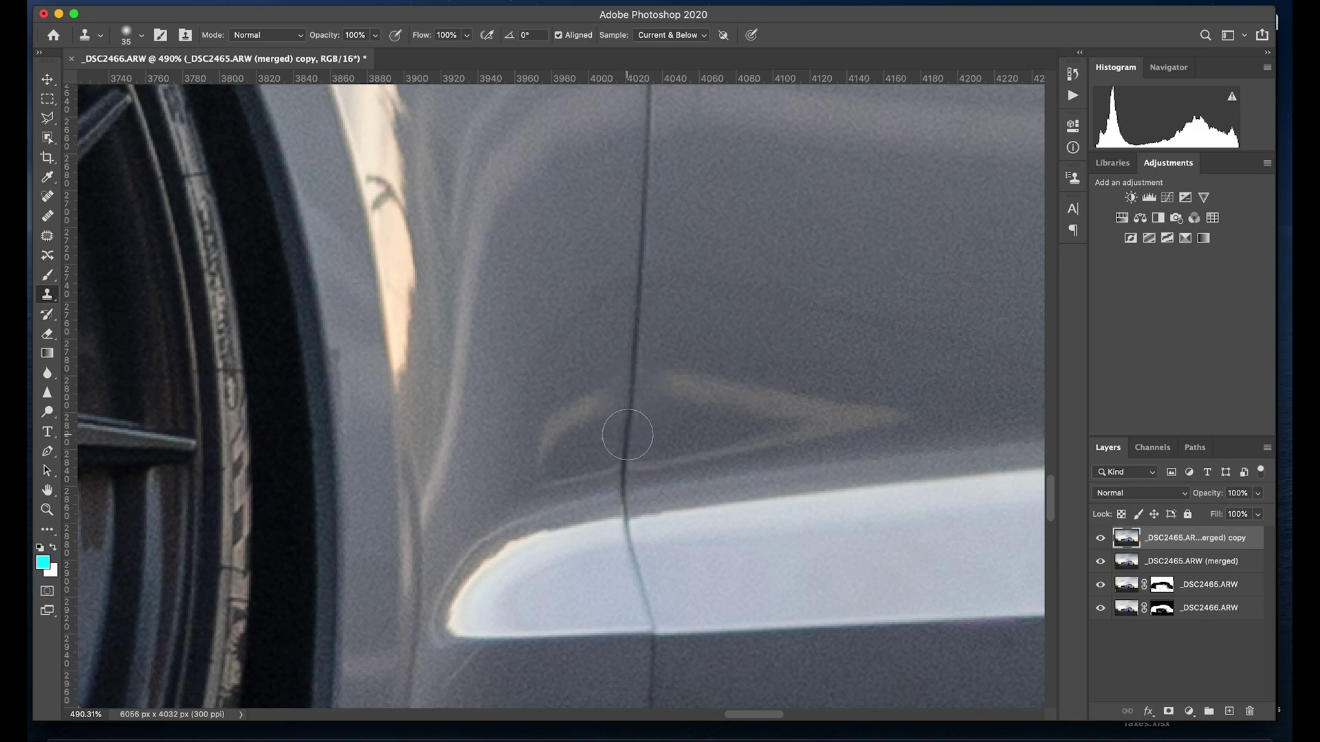
pyautogui.keyDown('alt'); pyautogui.click(637, 312); pyautogui.keyUp('alt')
pyautogui.moveTo(623, 467)
pyautogui.mouseDown()
pyautogui.moveTo(650, 448)
pyautogui.moveTo(640, 440)
pyautogui.mouseUp()
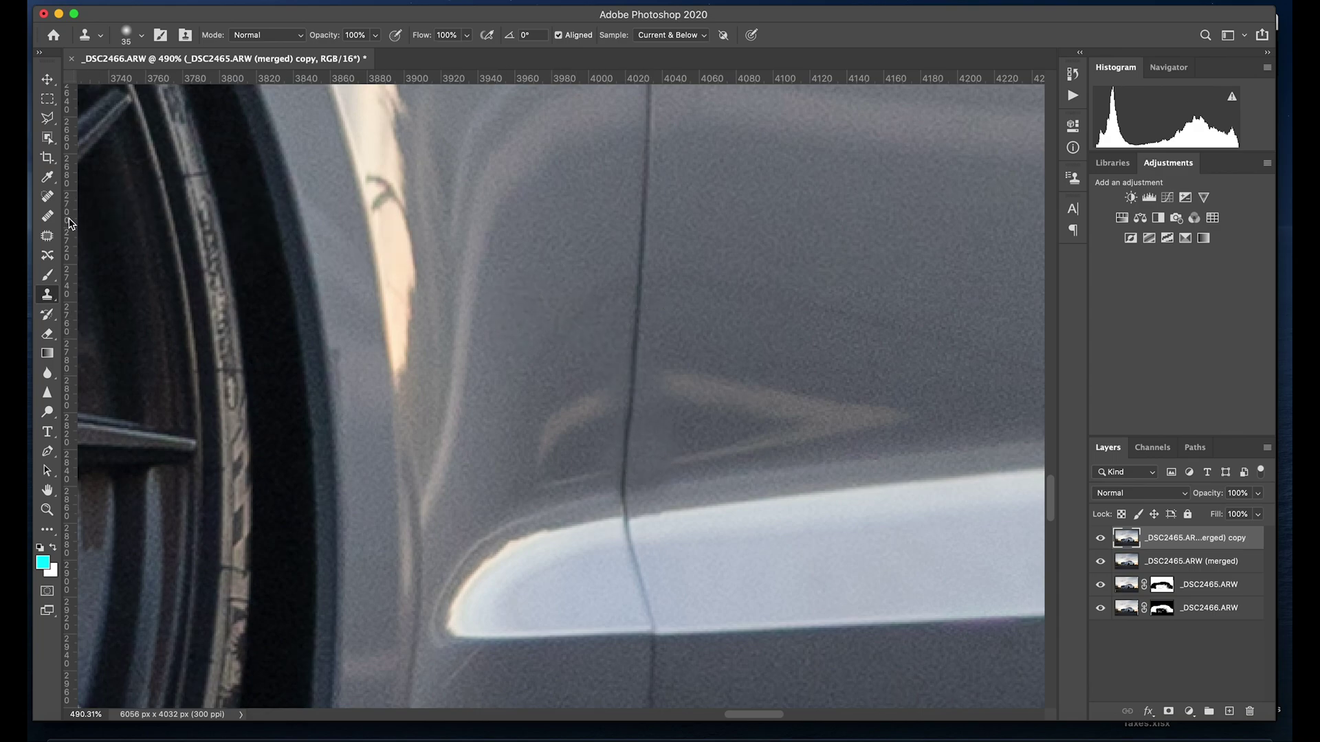
# Patch out the triangular reflection on the door behind the front seam with clean paint from above it.
pyautogui.click(44, 237)
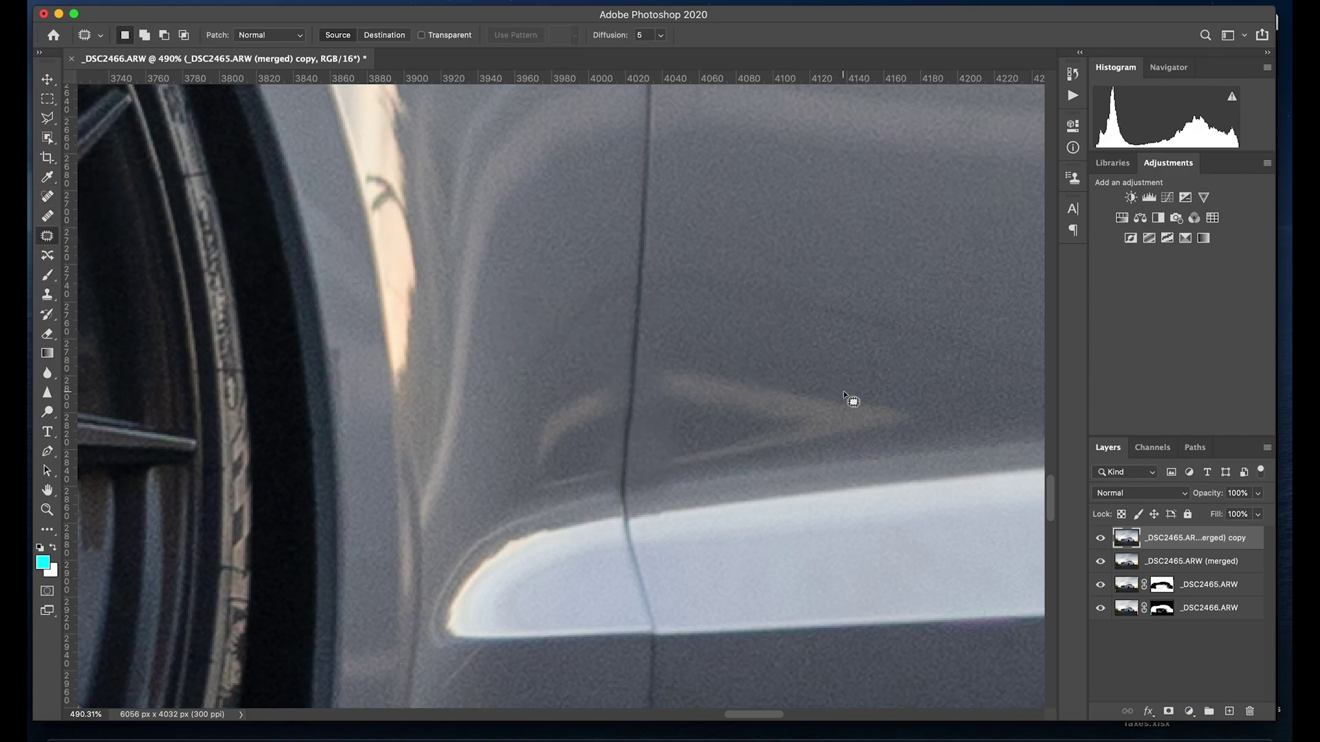
pyautogui.moveTo(916, 404)
pyautogui.mouseDown()
pyautogui.moveTo(664, 363)
pyautogui.moveTo(660, 450)
pyautogui.moveTo(678, 476)
pyautogui.moveTo(790, 462)
pyautogui.moveTo(896, 445)
pyautogui.moveTo(917, 411)
pyautogui.mouseUp()
pyautogui.moveTo(807, 411); pyautogui.dragTo(831, 294)
pyautogui.press('super+d')
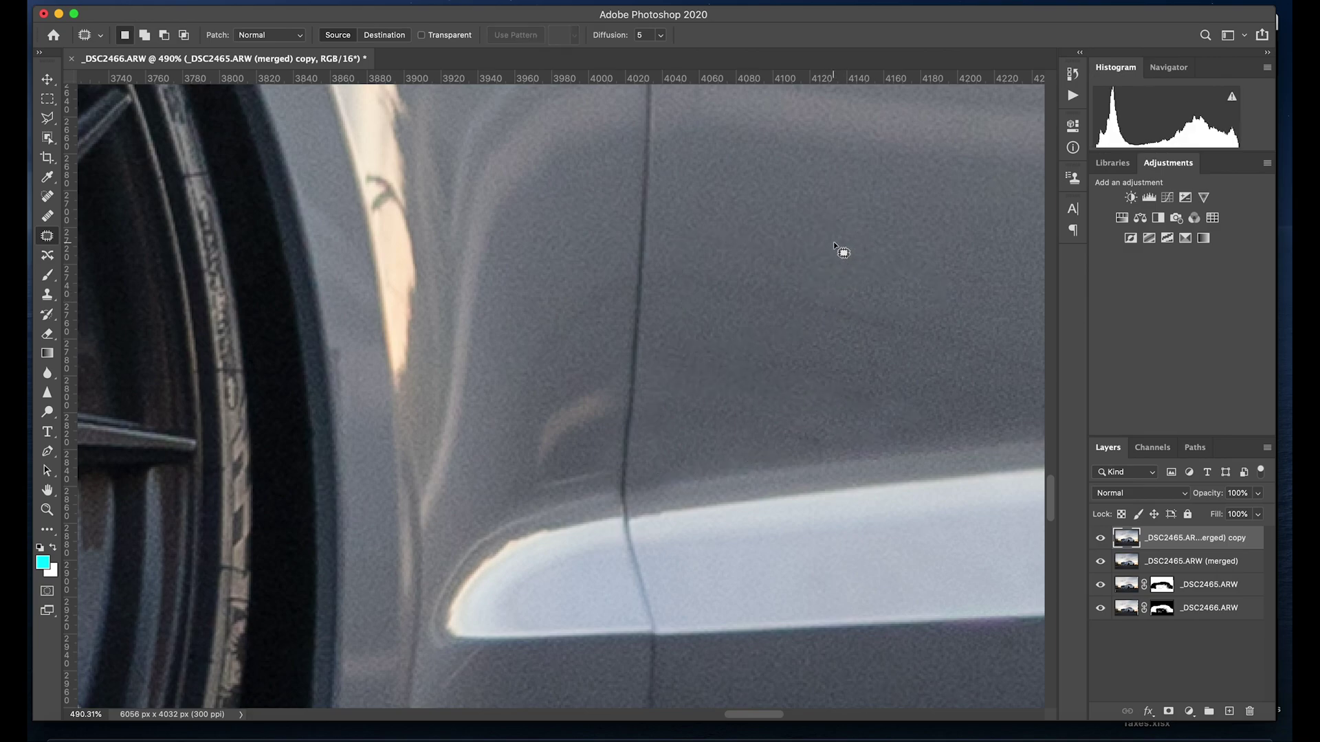
pyautogui.scroll(-5, 682, 362)
pyautogui.scroll(-5, 683, 361)
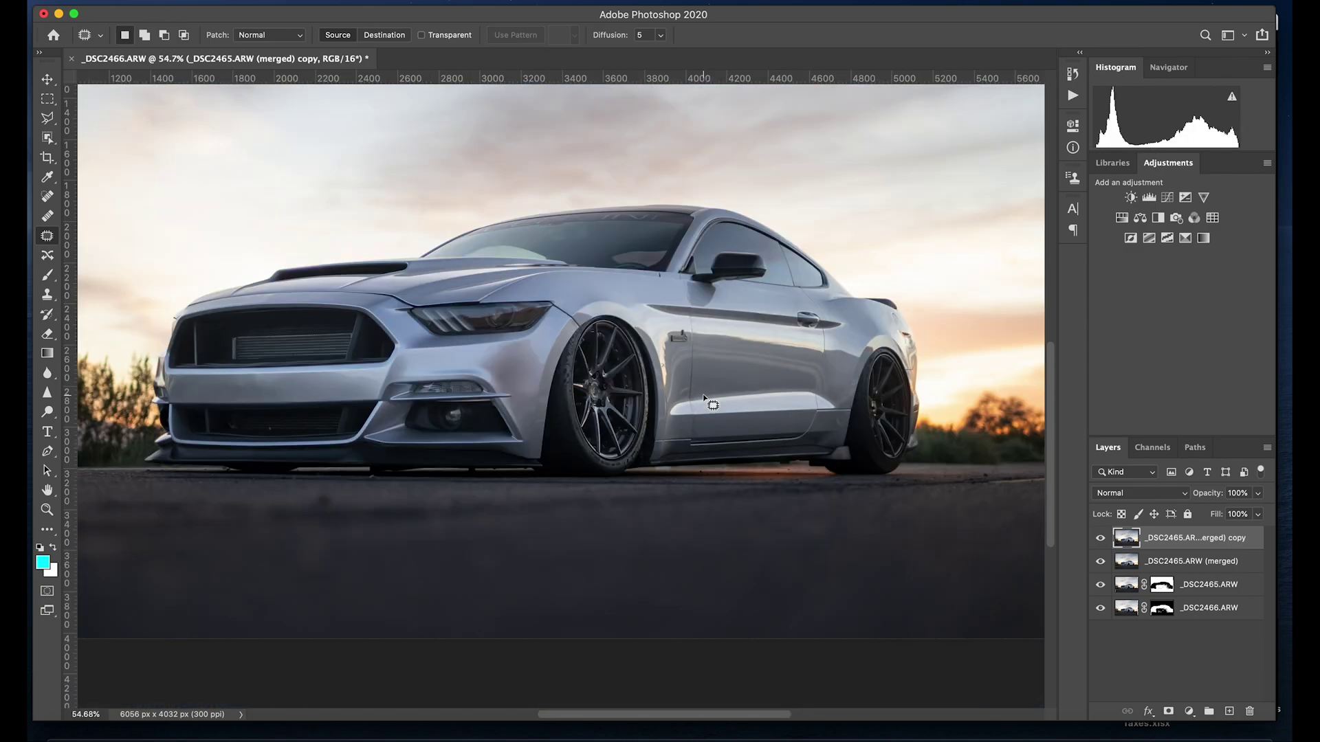
# Patch out the remaining reflection on the fender ahead of the door seam and compare the layer copy with the layer below.
pyautogui.scroll(8, 687, 387)
pyautogui.moveTo(703, 351)
pyautogui.mouseDown()
pyautogui.moveTo(603, 407)
pyautogui.moveTo(583, 486)
pyautogui.moveTo(619, 494)
pyautogui.moveTo(717, 410)
pyautogui.moveTo(704, 352)
pyautogui.mouseUp()
pyautogui.moveTo(662, 412)
pyautogui.mouseDown()
pyautogui.moveTo(653, 286)
pyautogui.moveTo(642, 294)
pyautogui.mouseUp()
pyautogui.press('super+d')
pyautogui.scroll(-15, 618, 364)
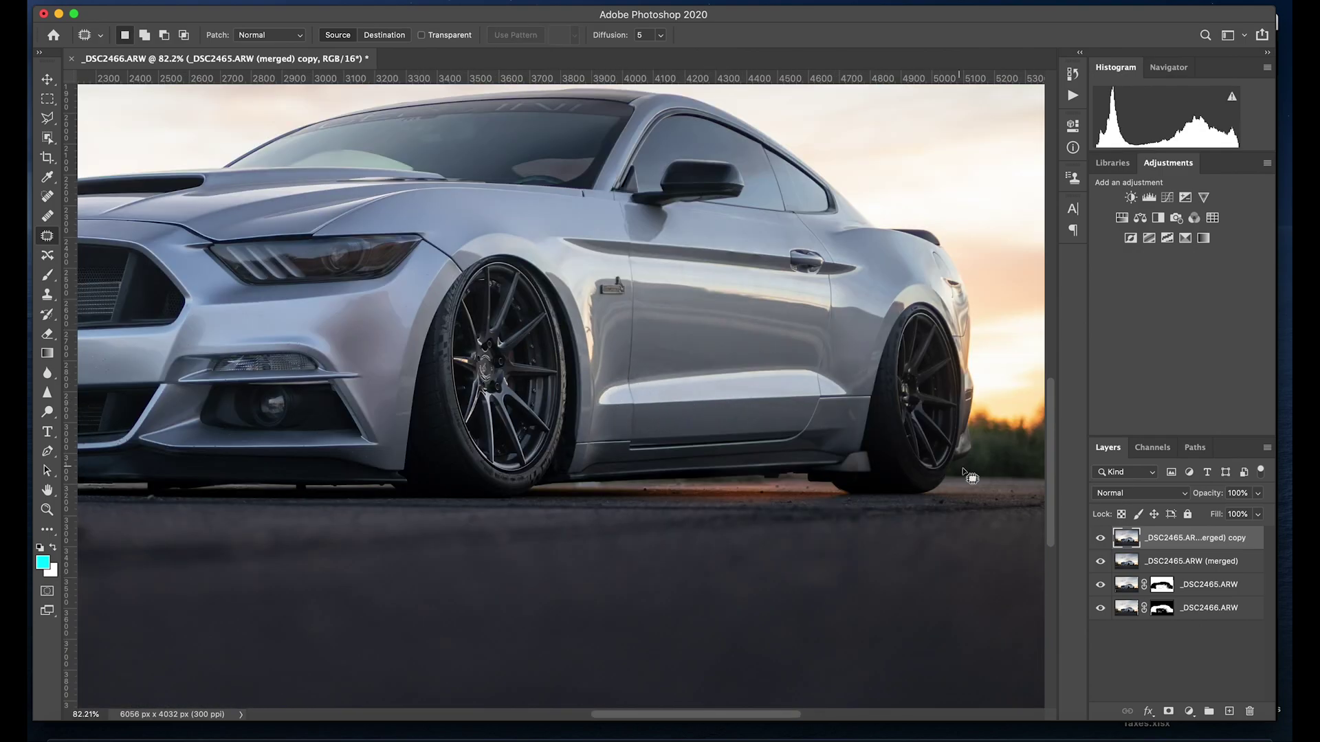
pyautogui.click(1101, 539)
pyautogui.click(1101, 539)
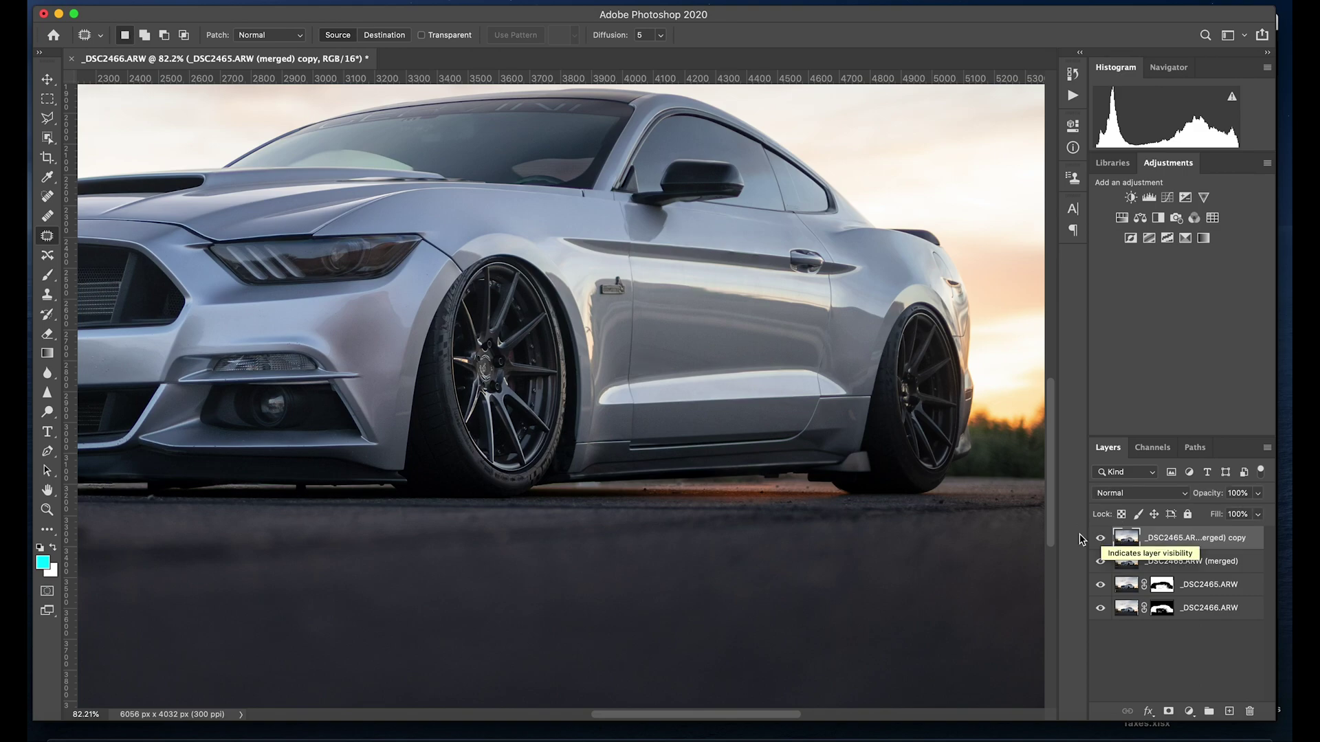
# Patch the blemish on the lower body panel between the door and the rear wheel, then fit the whole photo in view.
pyautogui.scroll(5, 864, 413)
pyautogui.moveTo(852, 417)
pyautogui.mouseDown()
pyautogui.moveTo(803, 398)
pyautogui.moveTo(795, 437)
pyautogui.moveTo(818, 469)
pyautogui.moveTo(838, 468)
pyautogui.moveTo(851, 419)
pyautogui.mouseUp()
pyautogui.moveTo(842, 430); pyautogui.dragTo(748, 434)
pyautogui.hotkey('ctrl', 'd')
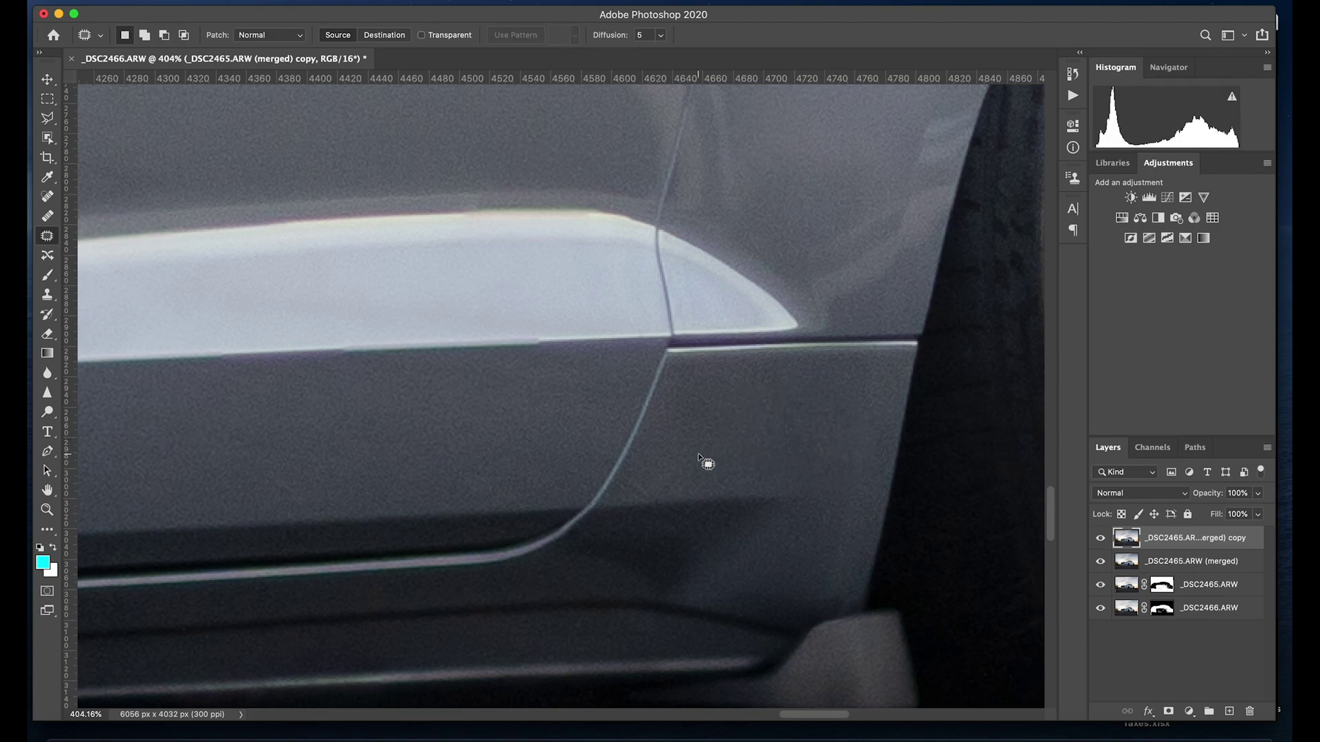
pyautogui.scroll(-5, 698, 453)
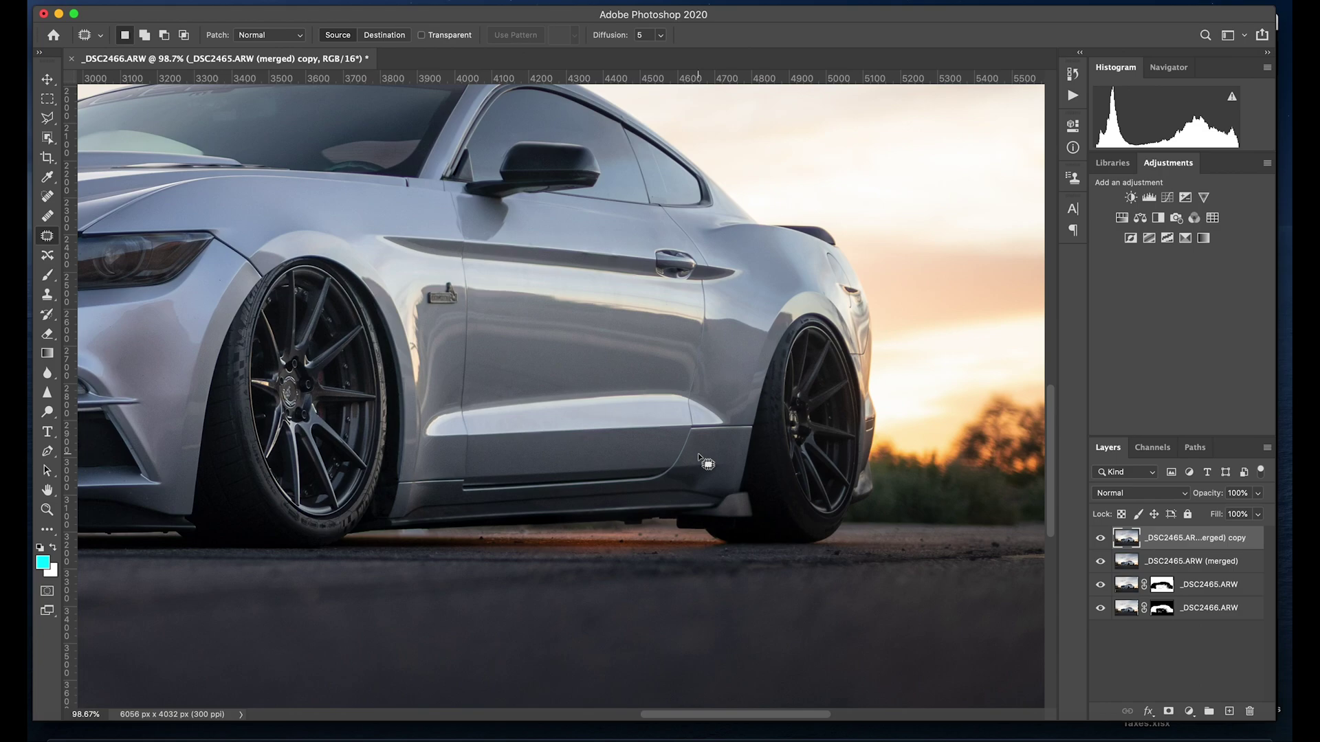
pyautogui.press('super+0')
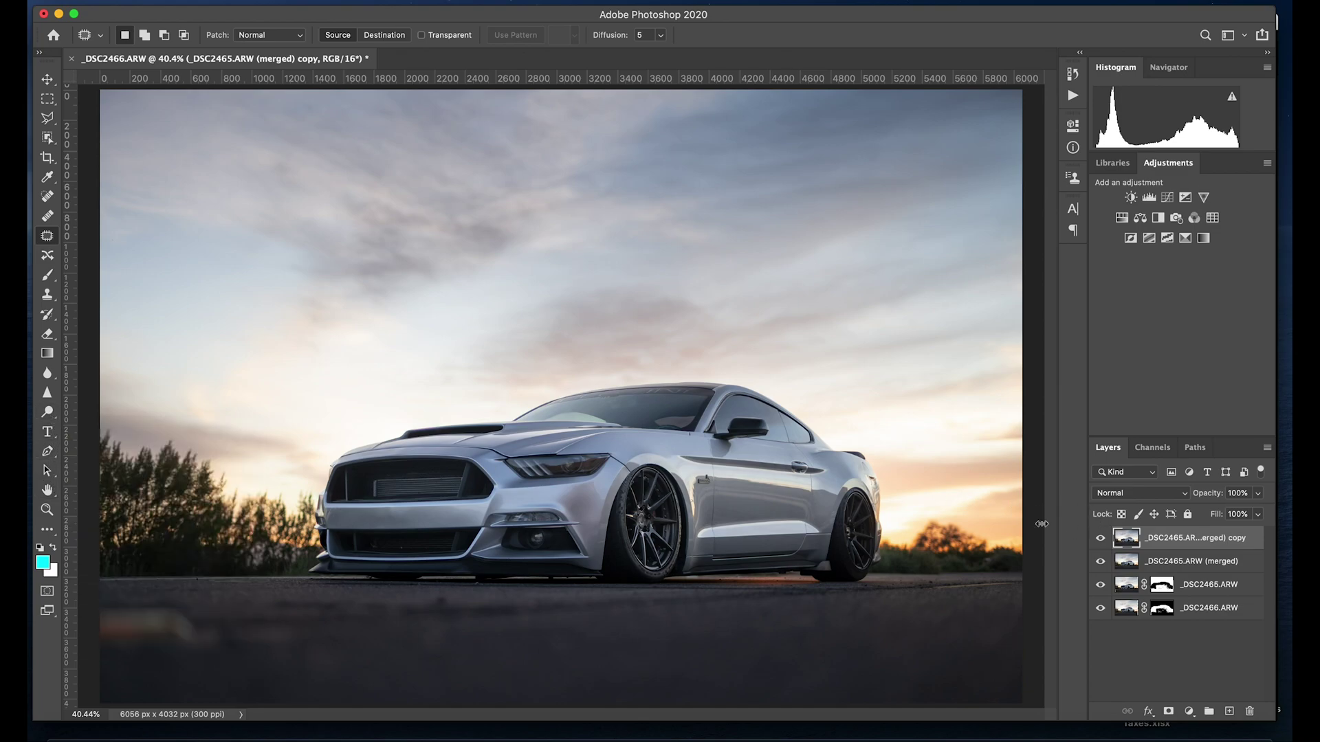
# Brighten the lower door, front wheel area and front bumper with the Dodge tool at Midtones, 10% exposure, and compare before and after.
pyautogui.click(48, 412)
pyautogui.rightClick(49, 411)
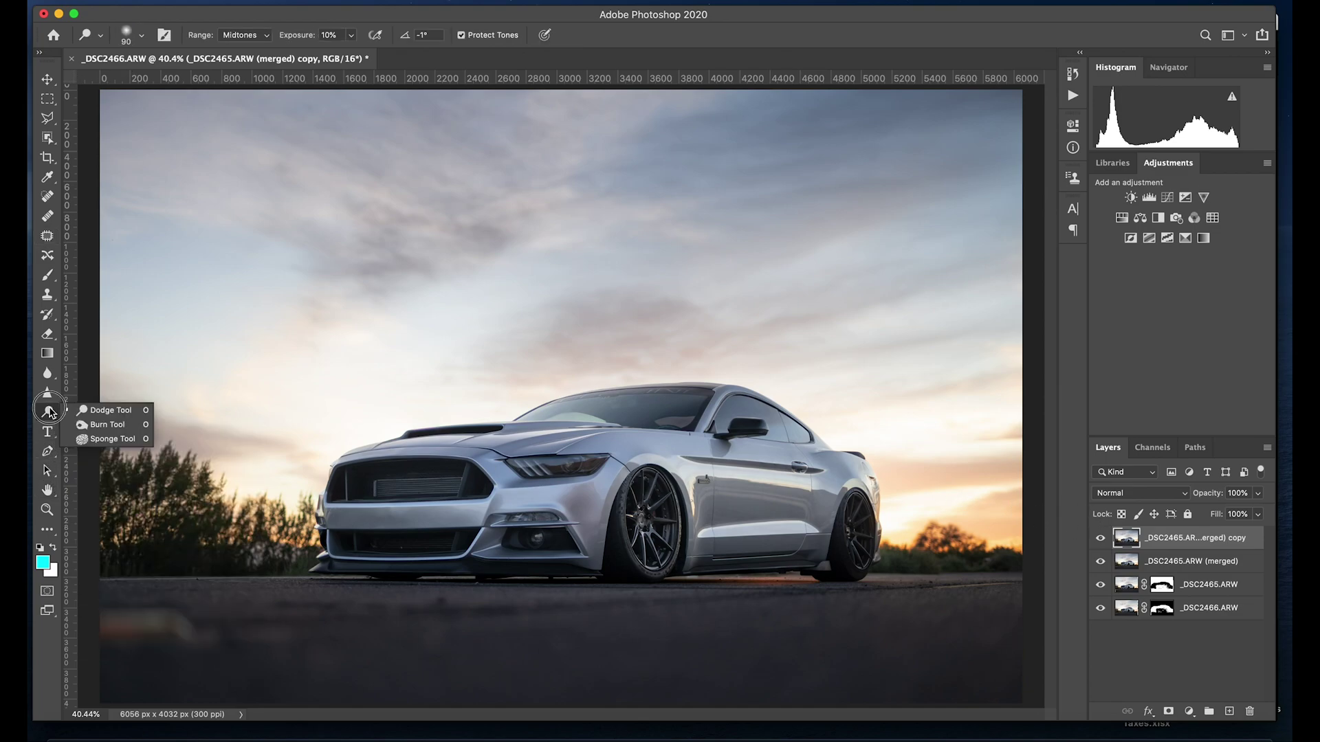
pyautogui.click(110, 411)
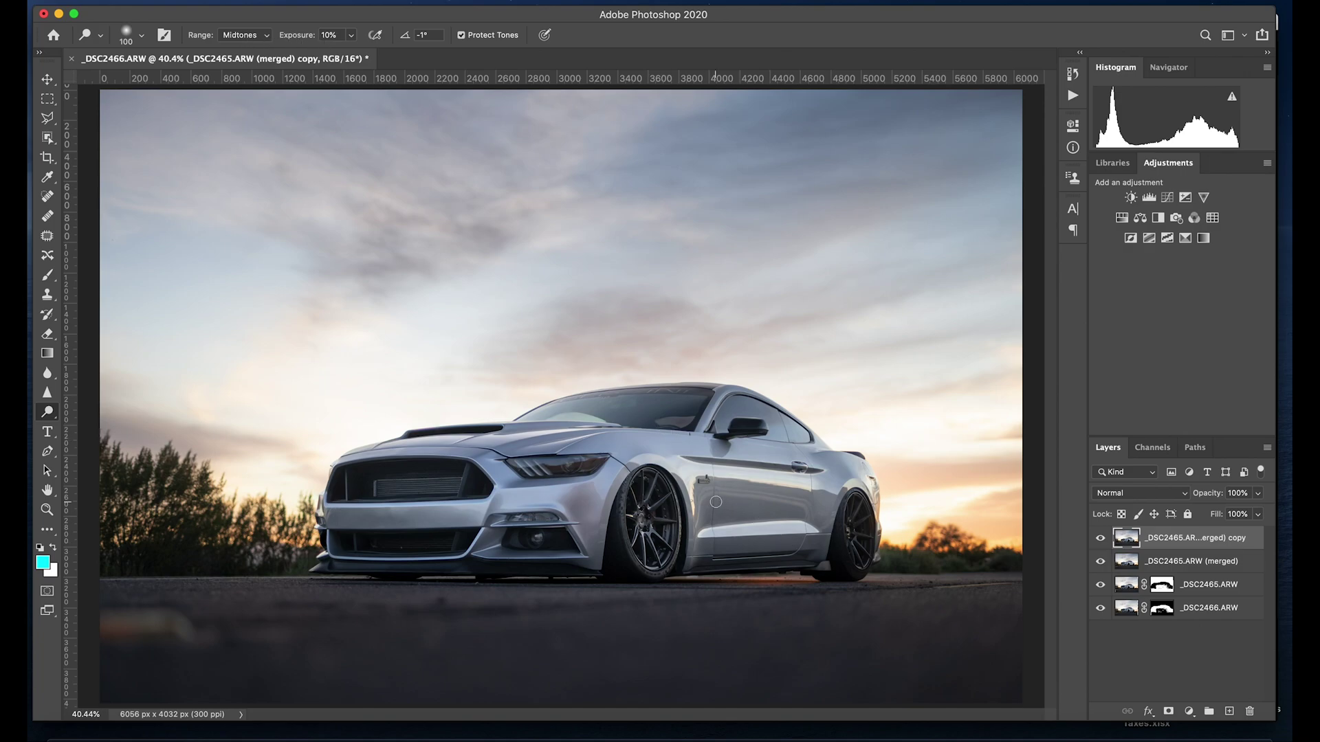
pyautogui.moveTo(725, 532)
pyautogui.mouseDown()
pyautogui.moveTo(803, 526)
pyautogui.moveTo(715, 537)
pyautogui.mouseUp()
pyautogui.moveTo(689, 470)
pyautogui.mouseDown()
pyautogui.moveTo(830, 486)
pyautogui.moveTo(645, 473)
pyautogui.mouseUp()
pyautogui.moveTo(552, 489)
pyautogui.mouseDown()
pyautogui.moveTo(391, 514)
pyautogui.moveTo(428, 496)
pyautogui.mouseUp()
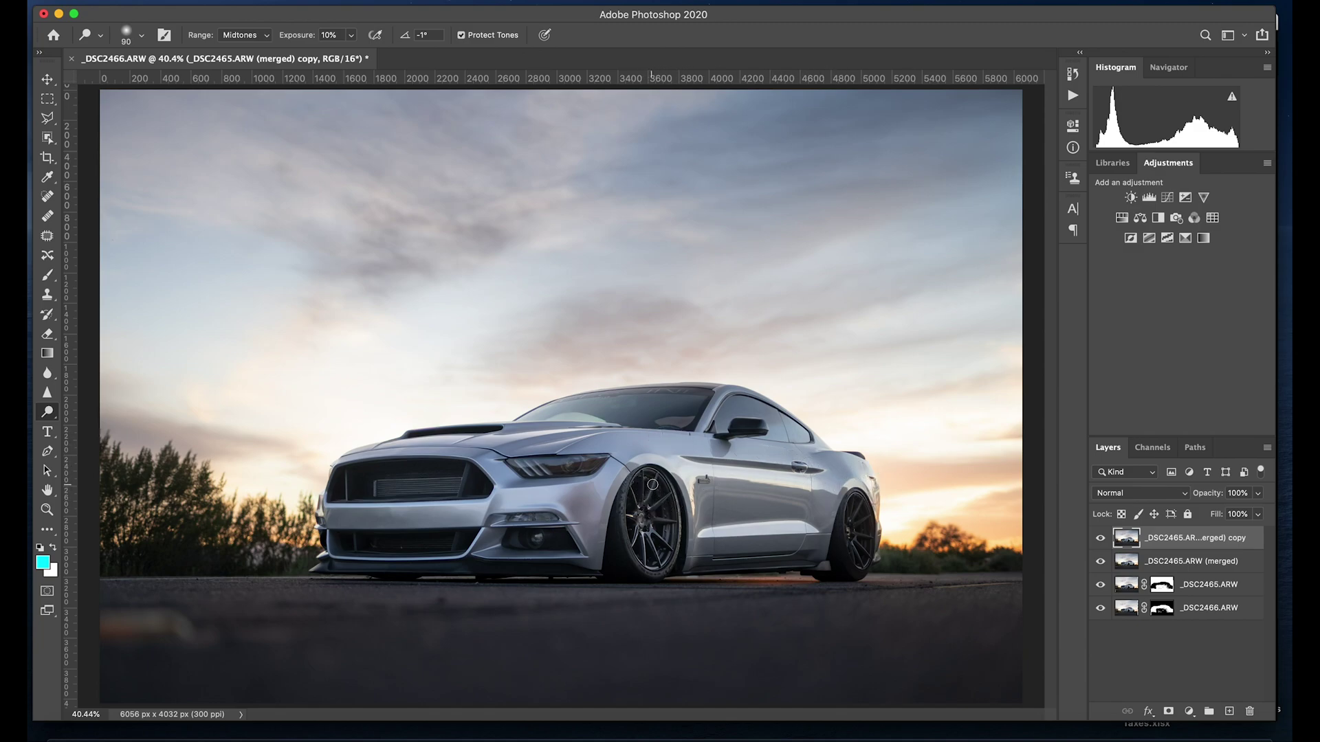
pyautogui.click(1101, 539)
pyautogui.click(1101, 539)
pyautogui.click(1101, 540)
pyautogui.click(1101, 539)
# Darken the front fender area behind the wheel arch with the Burn tool at Midtones, 13% exposure.
pyautogui.moveTo(47, 412); pyautogui.dragTo(99, 429)
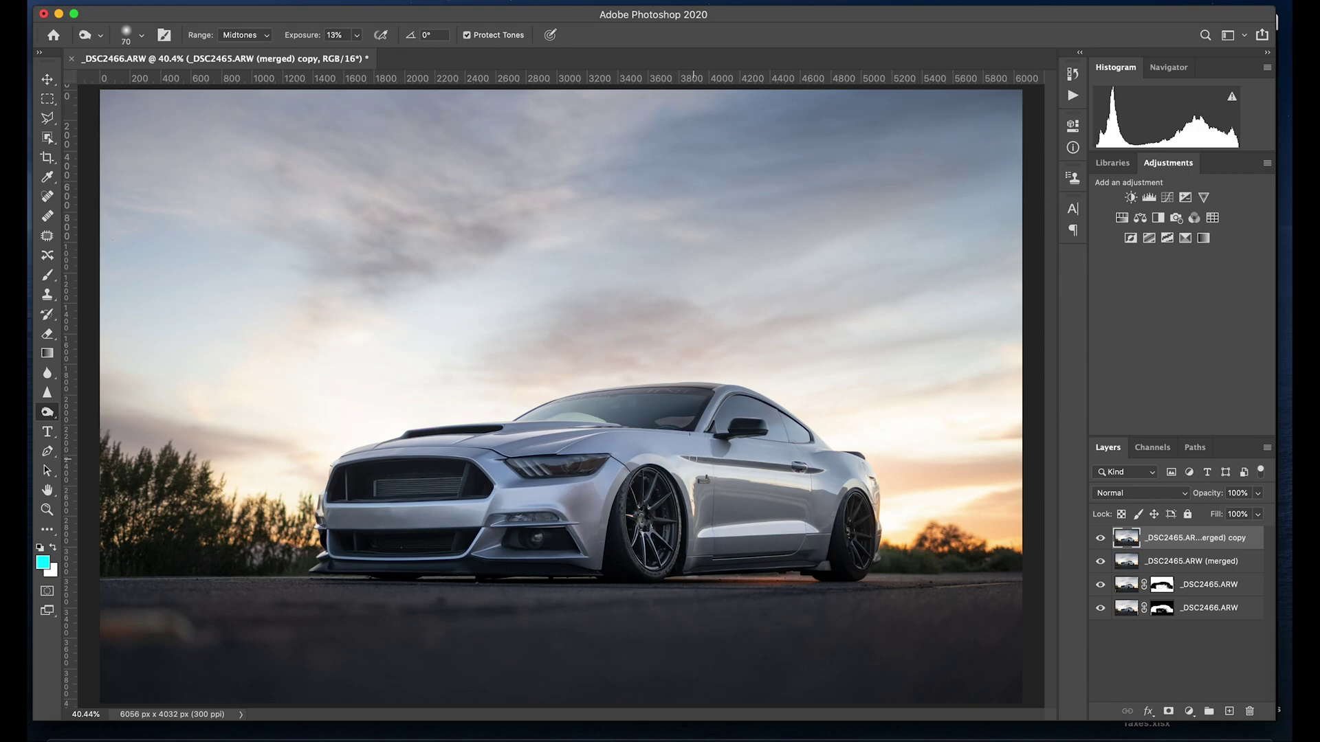
pyautogui.moveTo(695, 459)
pyautogui.mouseDown()
pyautogui.moveTo(807, 470)
pyautogui.moveTo(699, 462)
pyautogui.mouseUp()
pyautogui.press('[')
pyautogui.press('[')
pyautogui.press('[')
pyautogui.click(51, 412)
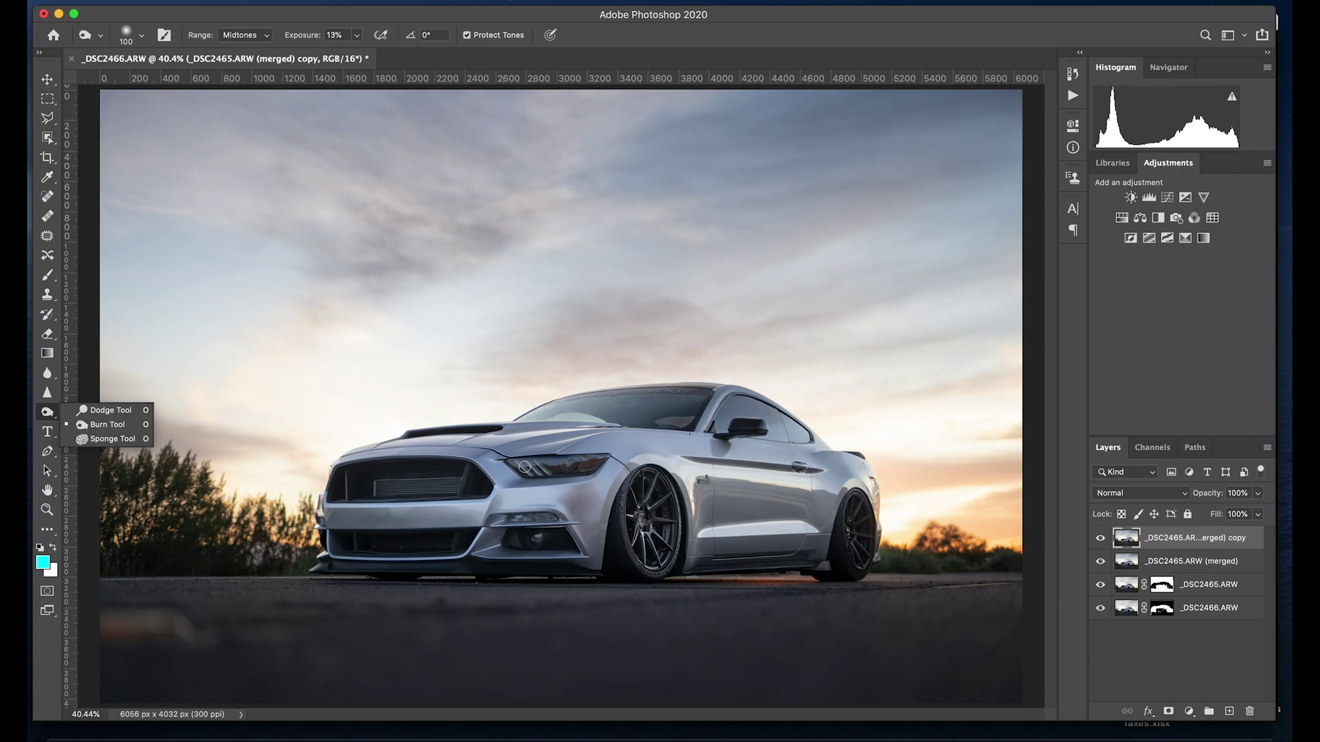
# Darken the gaps between the headlight's light bars with the Burn tool at Midtones, 13% exposure, using a 30 px brush.
pyautogui.scroll(5, 518, 468)
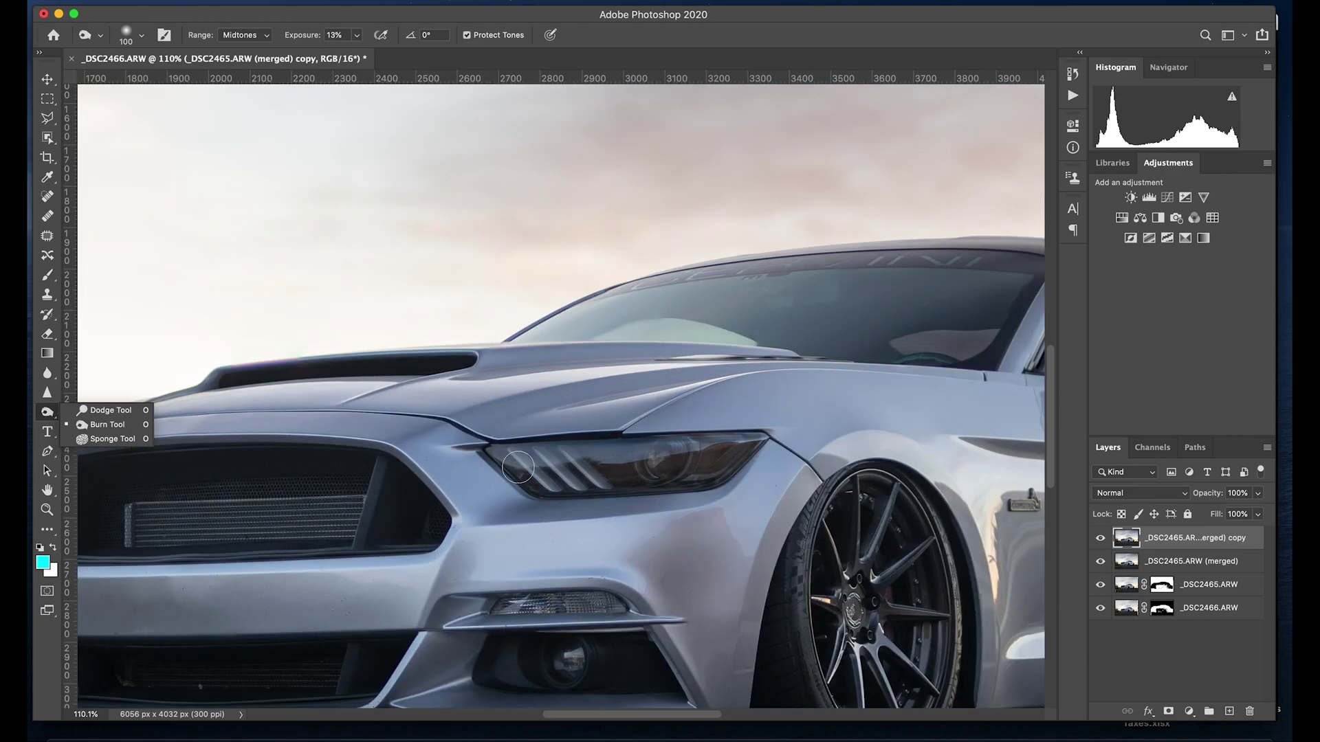
pyautogui.scroll(4, 518, 468)
pyautogui.scroll(-1, 523, 460)
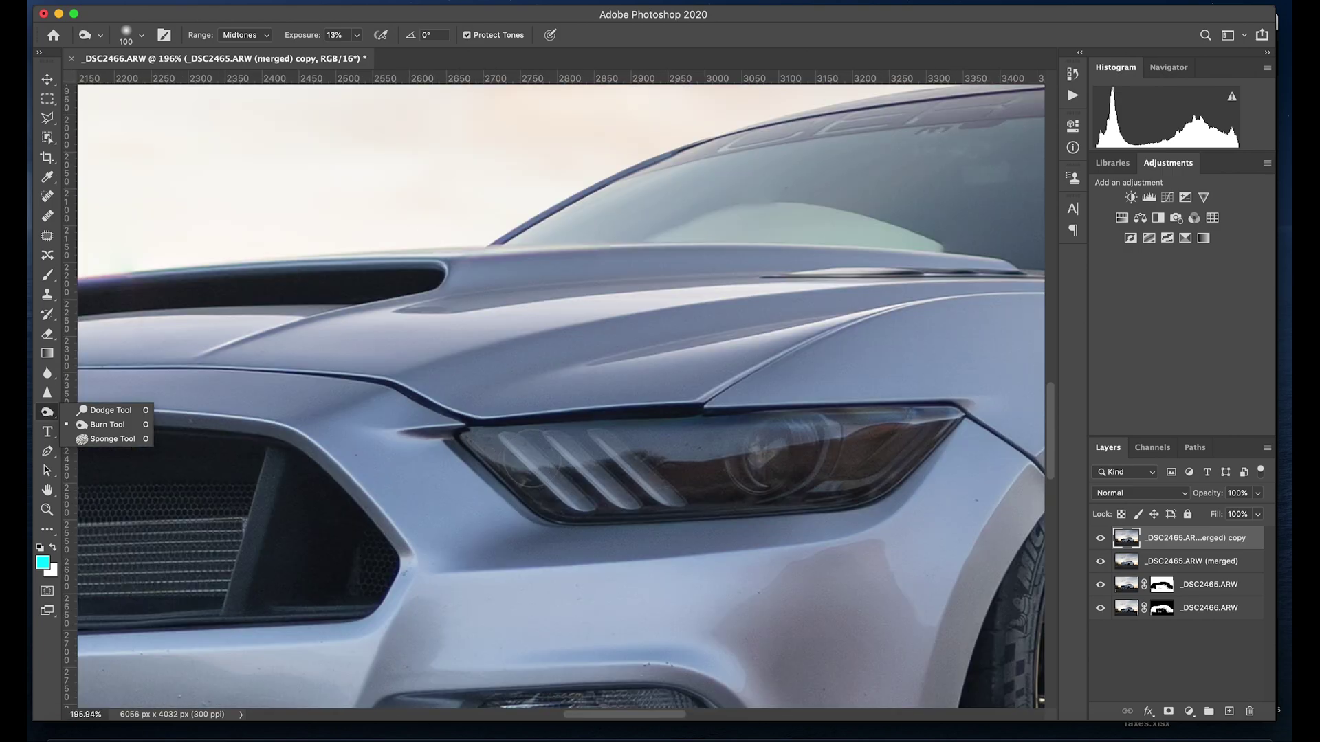
pyautogui.click(114, 431)
pyautogui.moveTo(521, 471)
pyautogui.mouseDown()
pyautogui.moveTo(541, 467)
pyautogui.moveTo(574, 496)
pyautogui.moveTo(527, 454)
pyautogui.moveTo(580, 495)
pyautogui.moveTo(519, 447)
pyautogui.mouseUp()
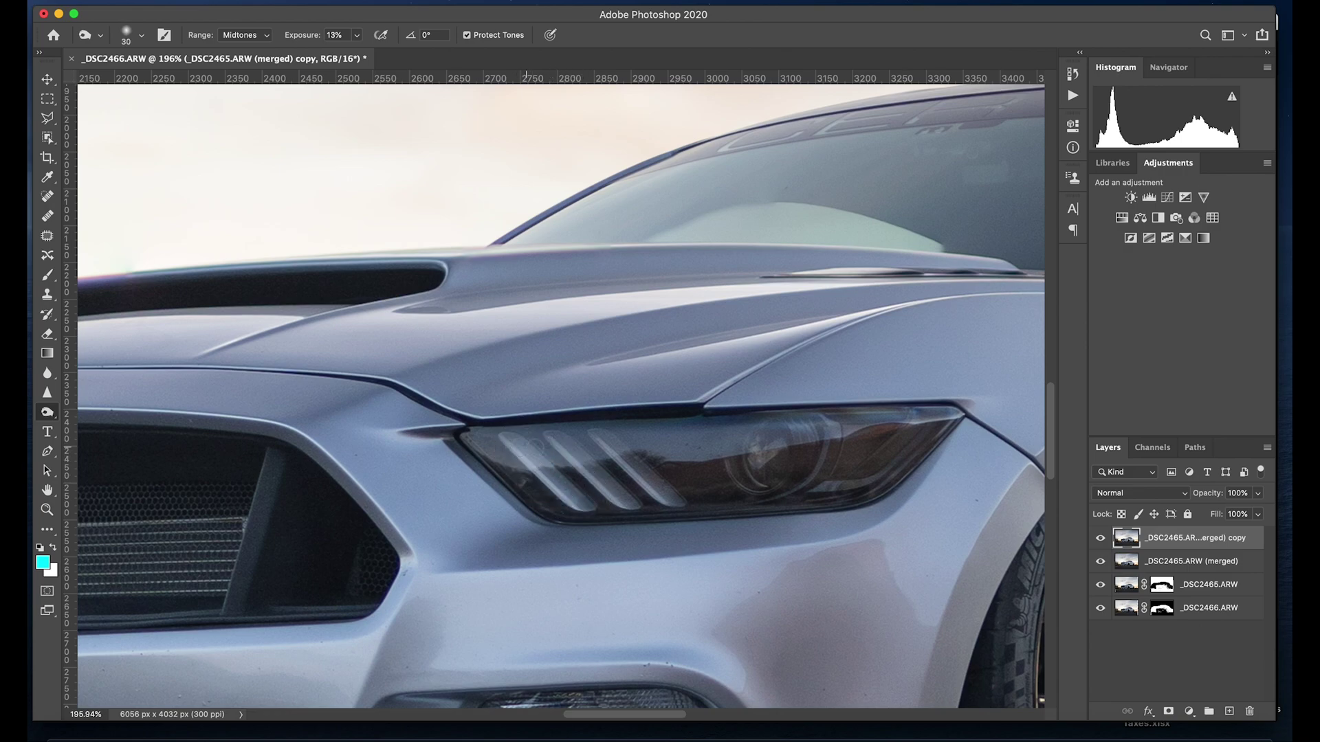
pyautogui.moveTo(560, 435)
pyautogui.mouseDown()
pyautogui.moveTo(618, 493)
pyautogui.moveTo(555, 439)
pyautogui.moveTo(597, 432)
pyautogui.moveTo(675, 501)
pyautogui.moveTo(595, 435)
pyautogui.moveTo(661, 492)
pyautogui.moveTo(605, 437)
pyautogui.moveTo(658, 488)
pyautogui.mouseUp()
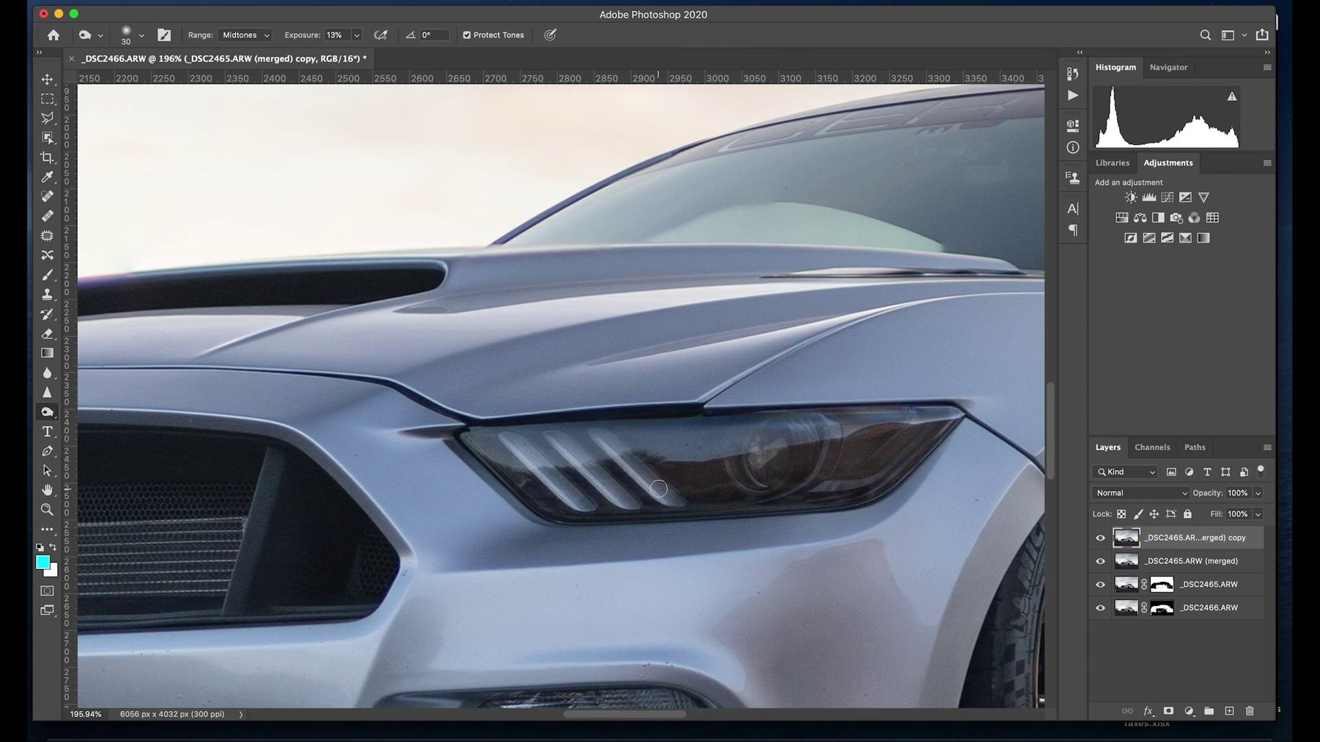
# Darken the rest of the headlight lens with a 50 px Burn brush, compare the layer copy before and after, and fit the photo in view.
pyautogui.press(']')
pyautogui.press(']')
pyautogui.moveTo(705, 471)
pyautogui.mouseDown()
pyautogui.moveTo(717, 438)
pyautogui.moveTo(724, 479)
pyautogui.moveTo(807, 478)
pyautogui.moveTo(823, 446)
pyautogui.moveTo(811, 434)
pyautogui.moveTo(765, 462)
pyautogui.moveTo(773, 438)
pyautogui.moveTo(764, 457)
pyautogui.moveTo(867, 460)
pyautogui.mouseUp()
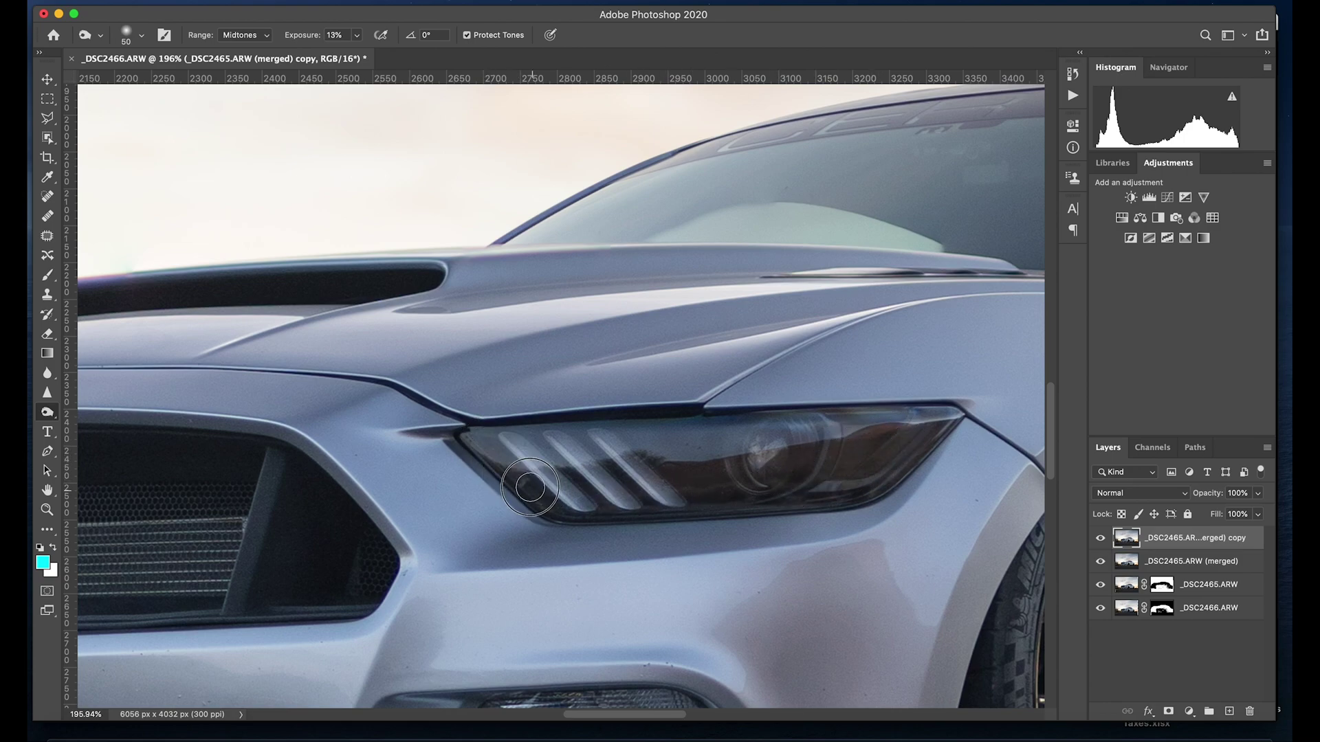
pyautogui.moveTo(607, 467)
pyautogui.mouseDown()
pyautogui.moveTo(599, 502)
pyautogui.moveTo(617, 491)
pyautogui.moveTo(565, 452)
pyautogui.moveTo(591, 494)
pyautogui.moveTo(534, 460)
pyautogui.moveTo(609, 462)
pyautogui.moveTo(611, 436)
pyautogui.moveTo(681, 503)
pyautogui.moveTo(674, 494)
pyautogui.mouseUp()
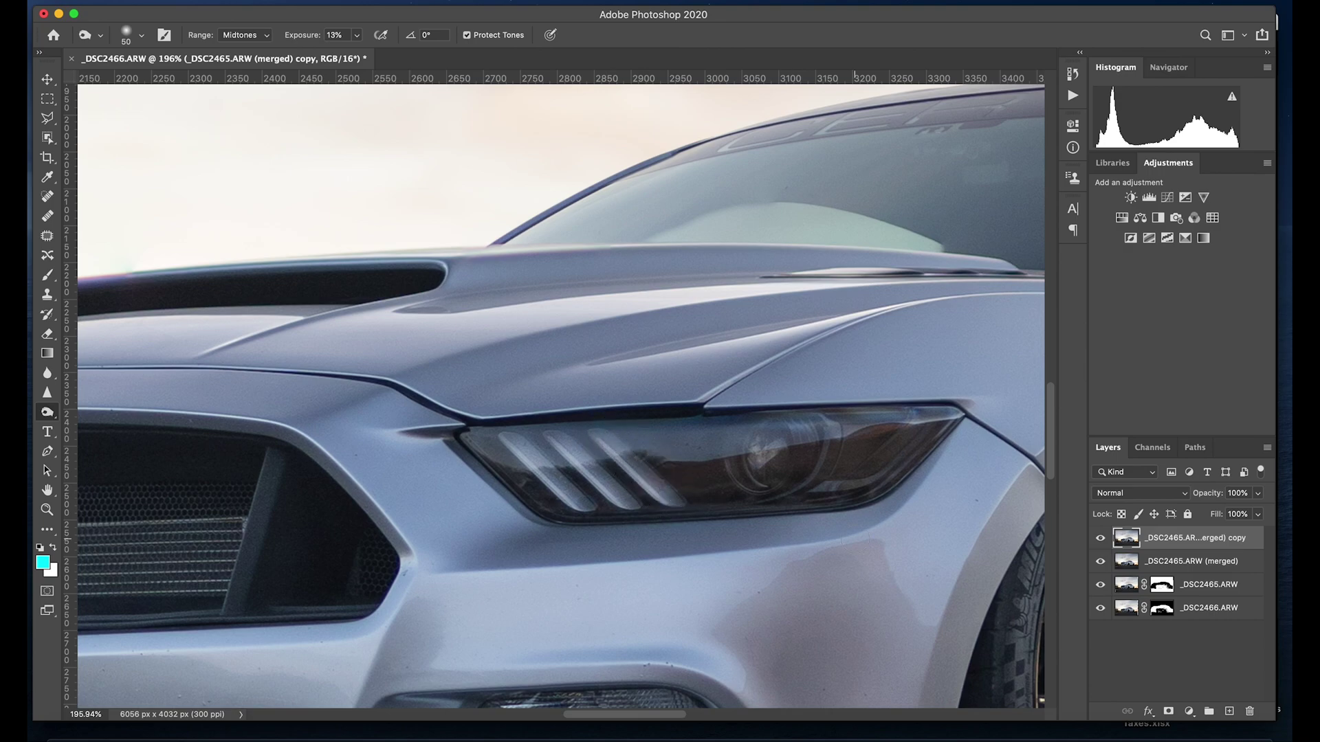
pyautogui.click(1100, 538)
pyautogui.click(1100, 538)
pyautogui.click(1100, 539)
pyautogui.click(1100, 539)
pyautogui.press('super+0')
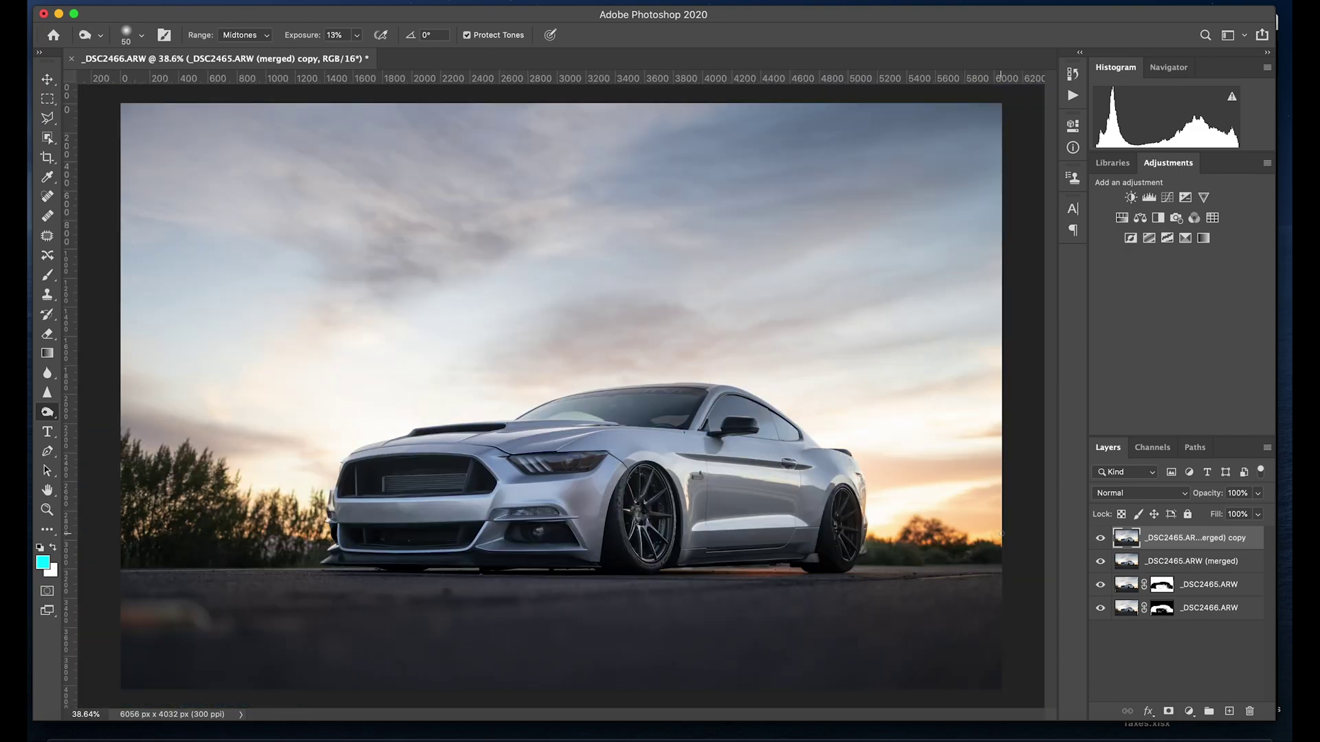
# Hide the merged layer beneath the retouched layer copy.
pyautogui.click(1099, 561)
pyautogui.scroll(-5, 930, 402)
pyautogui.scroll(5, 928, 403)
pyautogui.scroll(-5, 927, 403)
pyautogui.scroll(5, 927, 403)
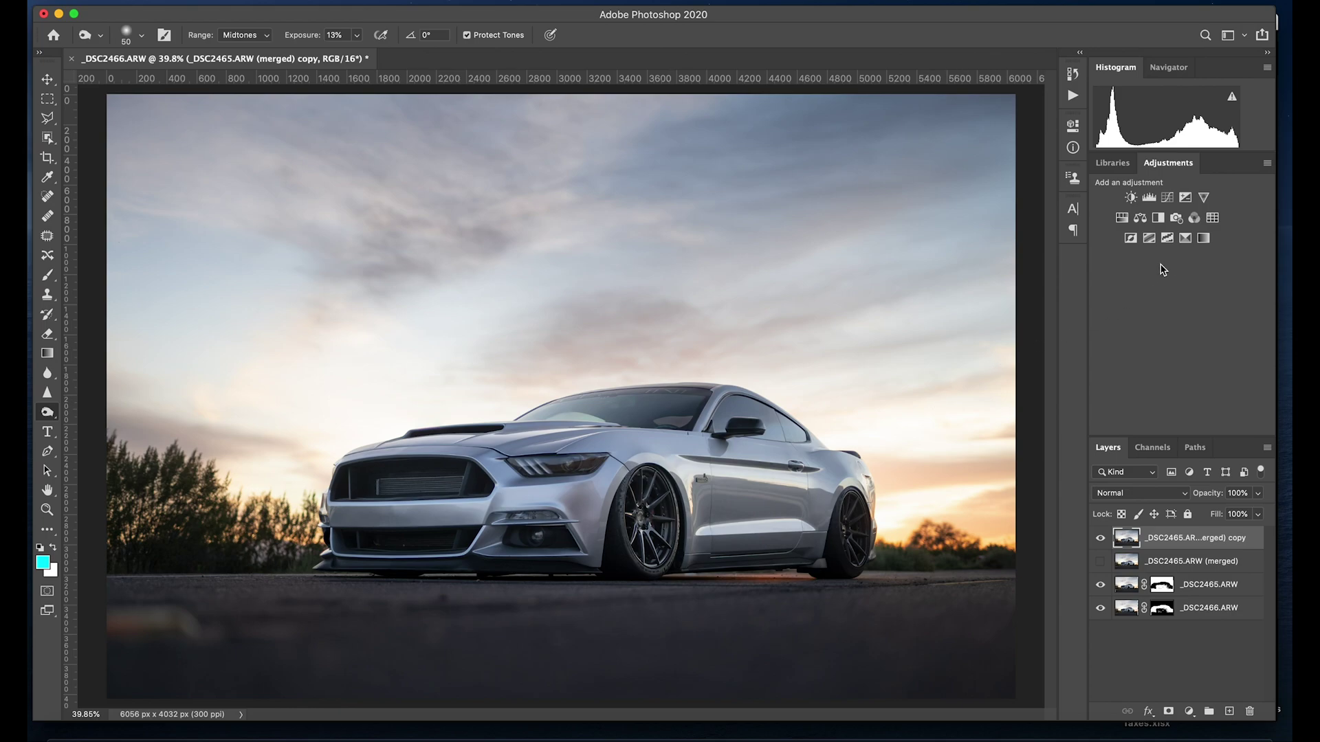
# Add a Selective Color adjustment layer above the retouched copy and set Black to -5% for the Blacks.
pyautogui.click(1166, 239)
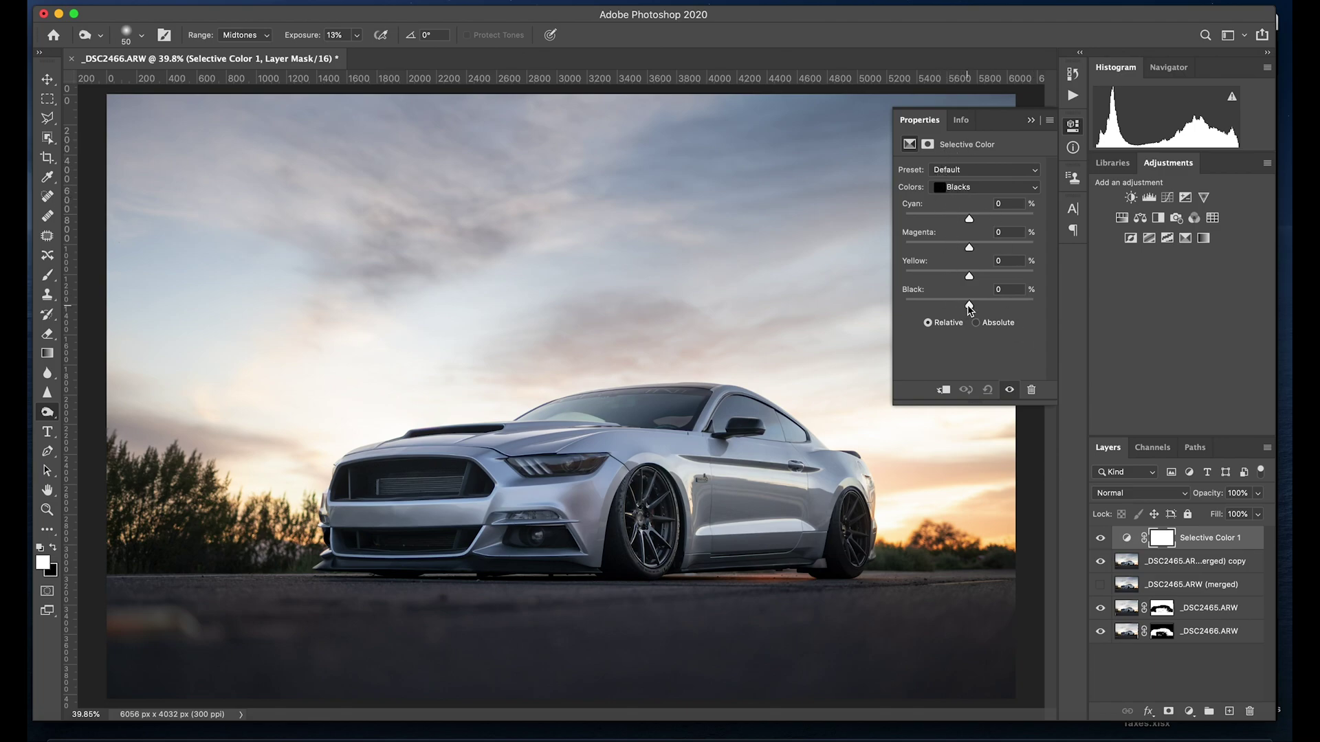
pyautogui.moveTo(964, 307); pyautogui.dragTo(966, 306)
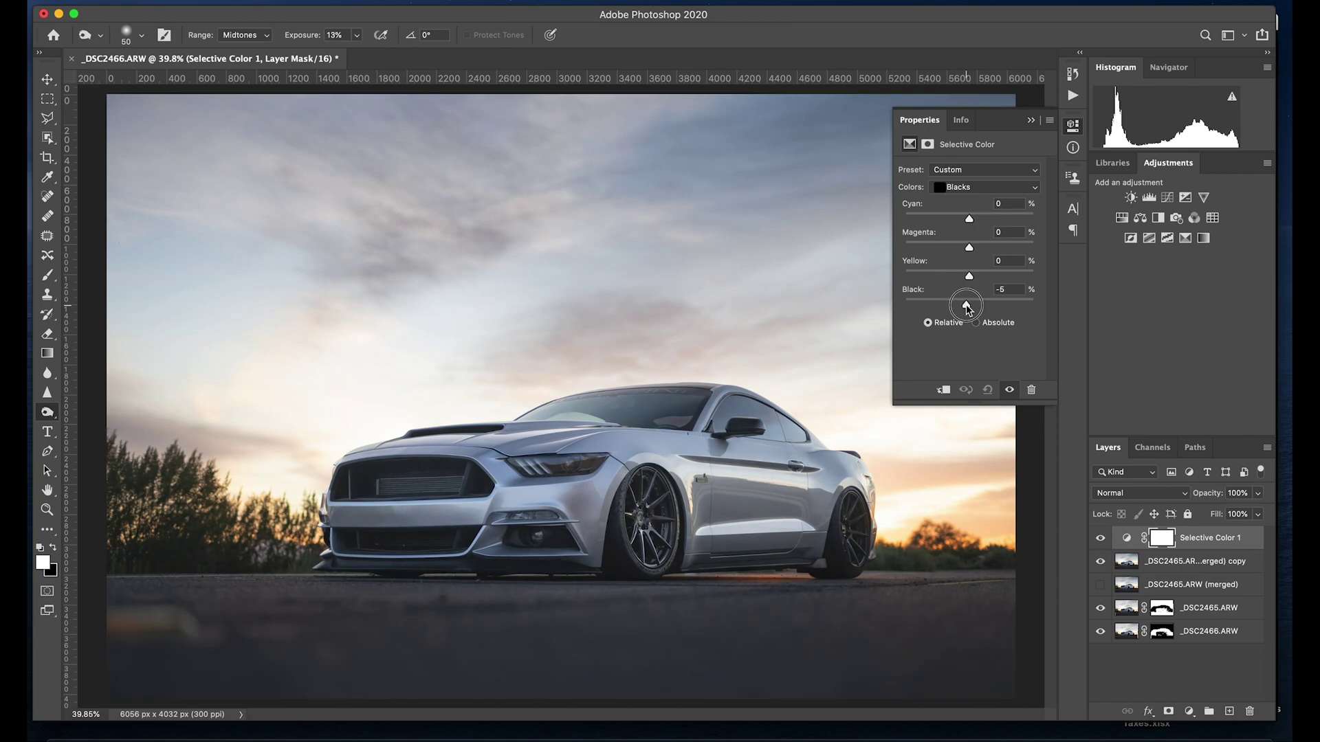
pyautogui.moveTo(966, 306); pyautogui.dragTo(966, 308)
pyautogui.click(1031, 120)
# Compare the photo with and without the Selective Color adjustment and reduce that layer's opacity to 88%.
pyautogui.scroll(-3, 795, 415)
pyautogui.click(1100, 538)
pyautogui.click(1101, 538)
pyautogui.click(1100, 538)
pyautogui.click(1100, 538)
pyautogui.click(1101, 538)
pyautogui.click(1101, 538)
pyautogui.click(1207, 495)
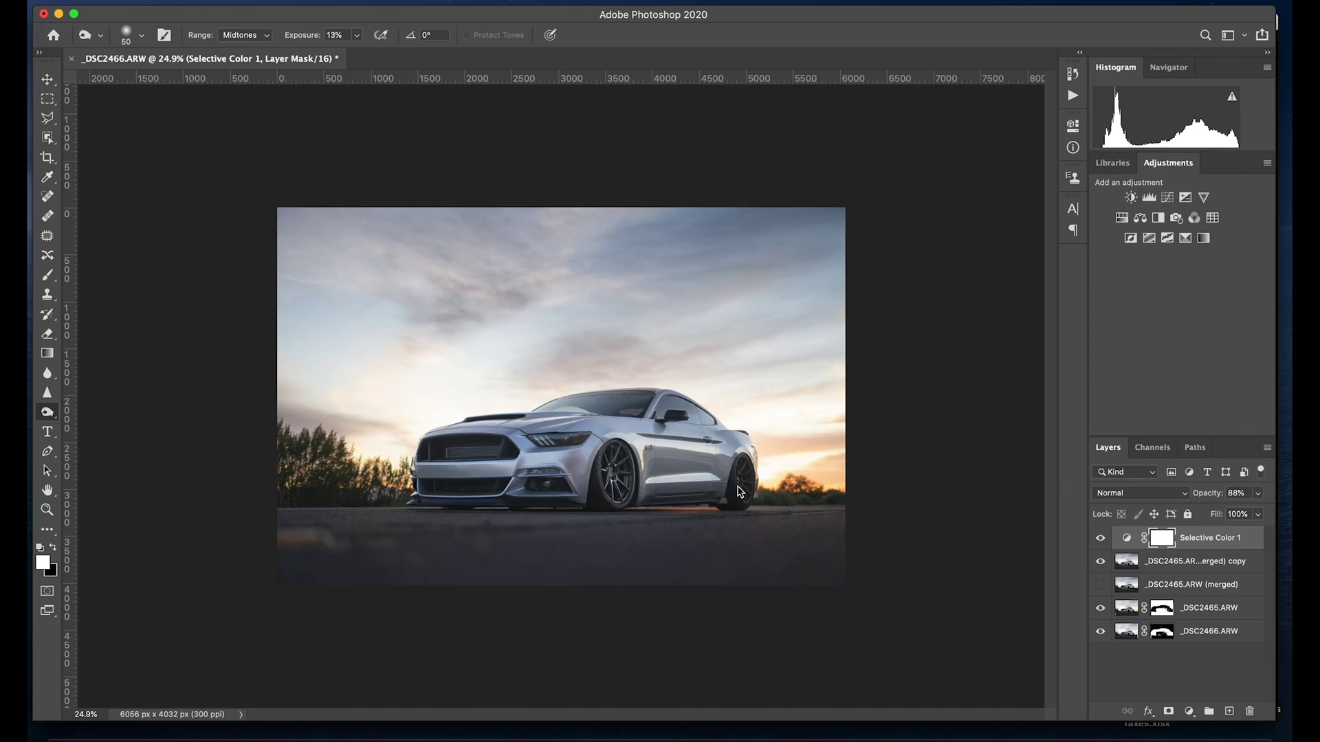
pyautogui.scroll(2, 557, 394)
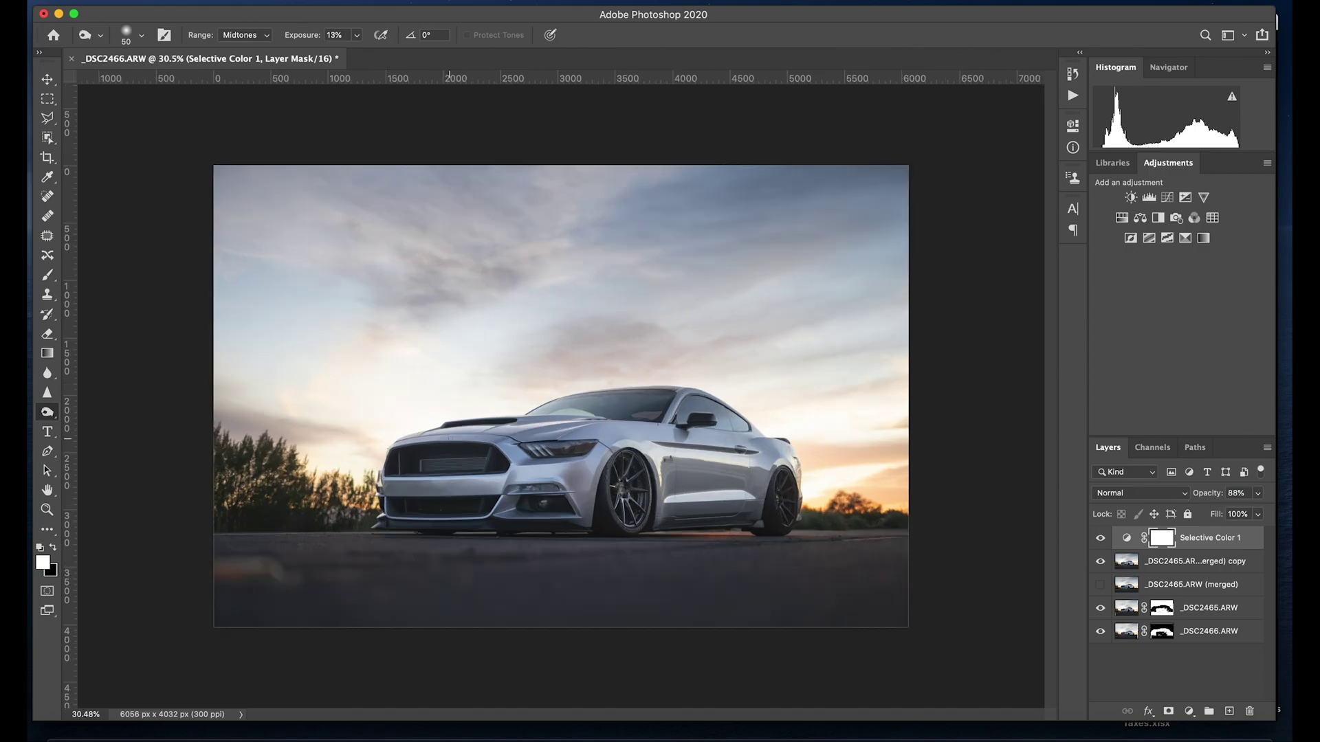